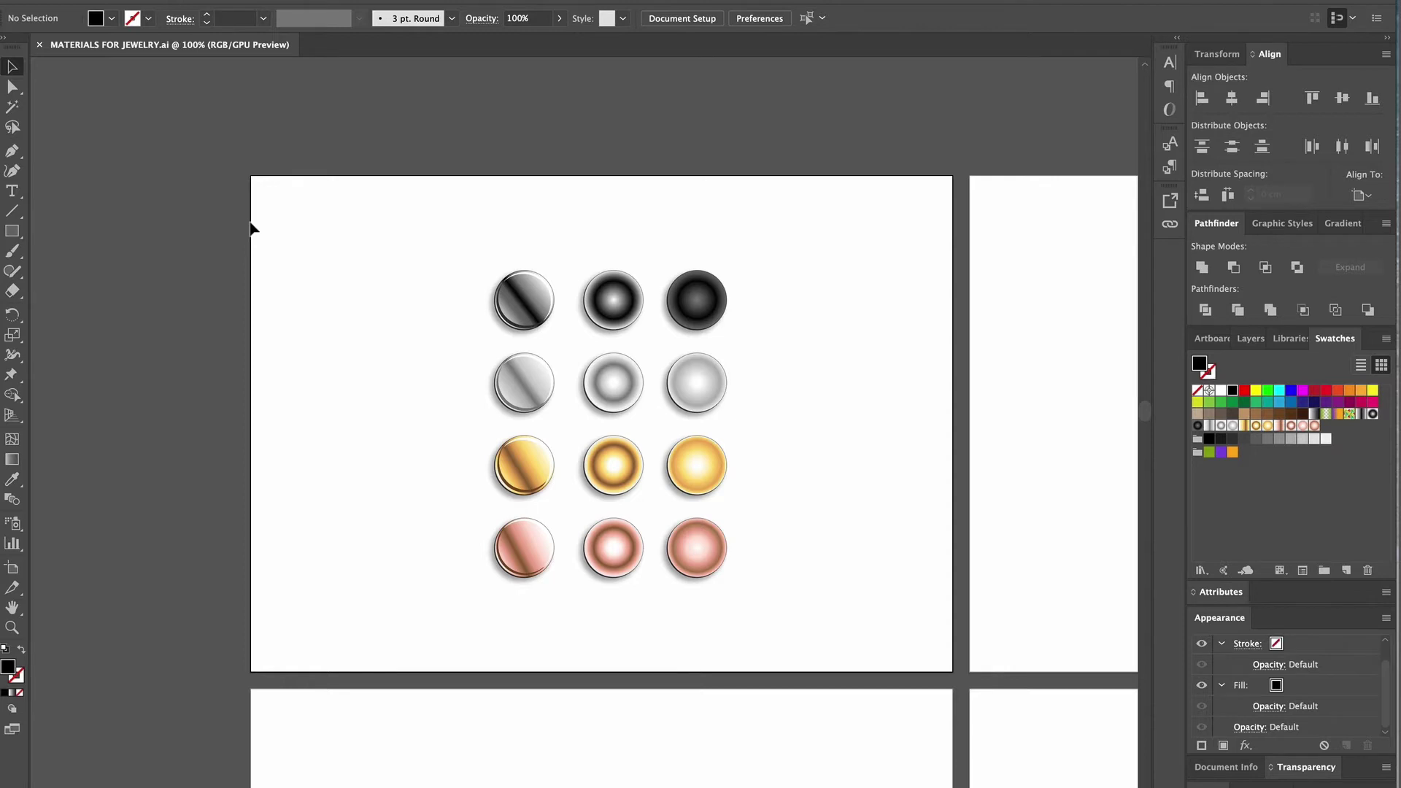
# Step: Set the Type tool's font to Bodoni 72 Oldstyle, style Book, size 12 pt
pyautogui.click(13, 193)
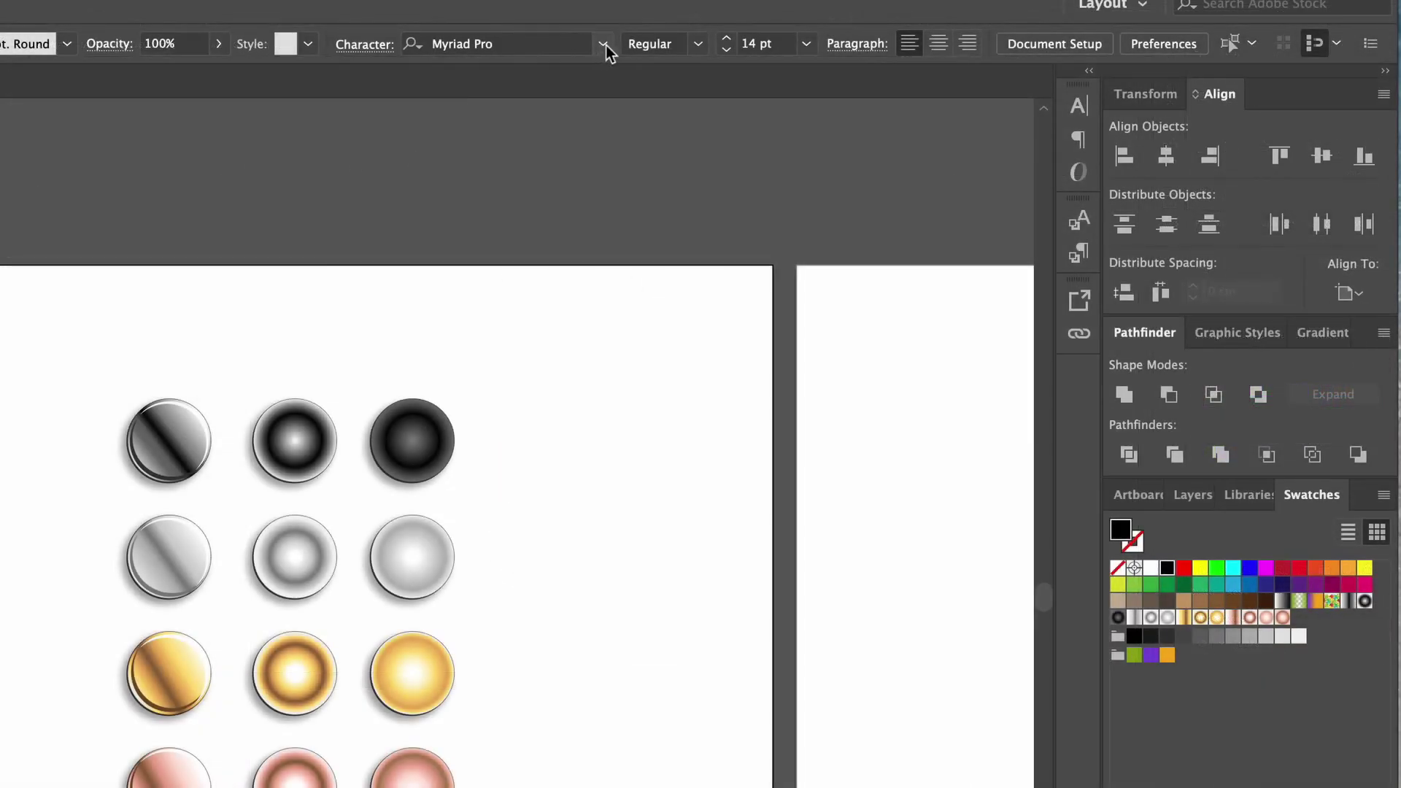
pyautogui.click(832, 19)
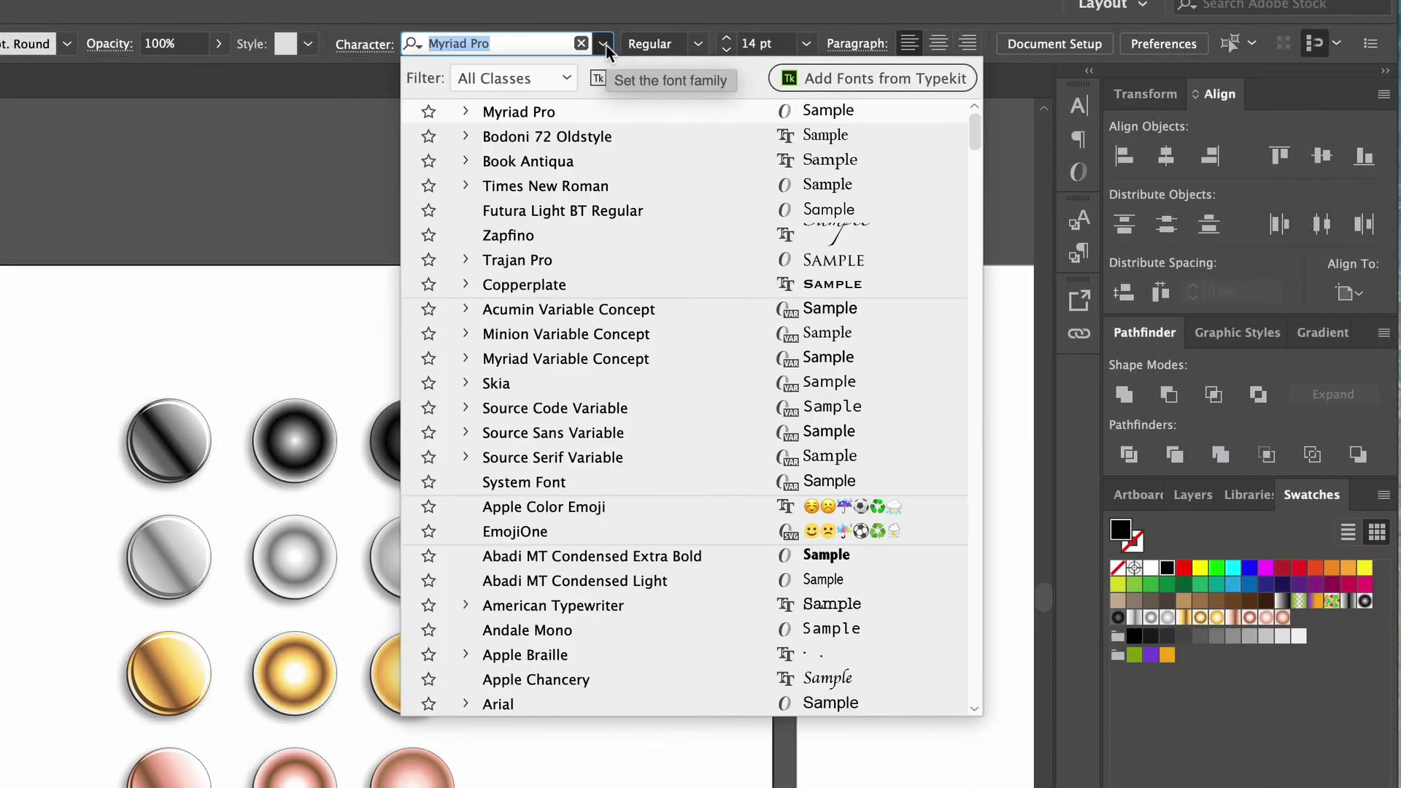
pyautogui.click(556, 139)
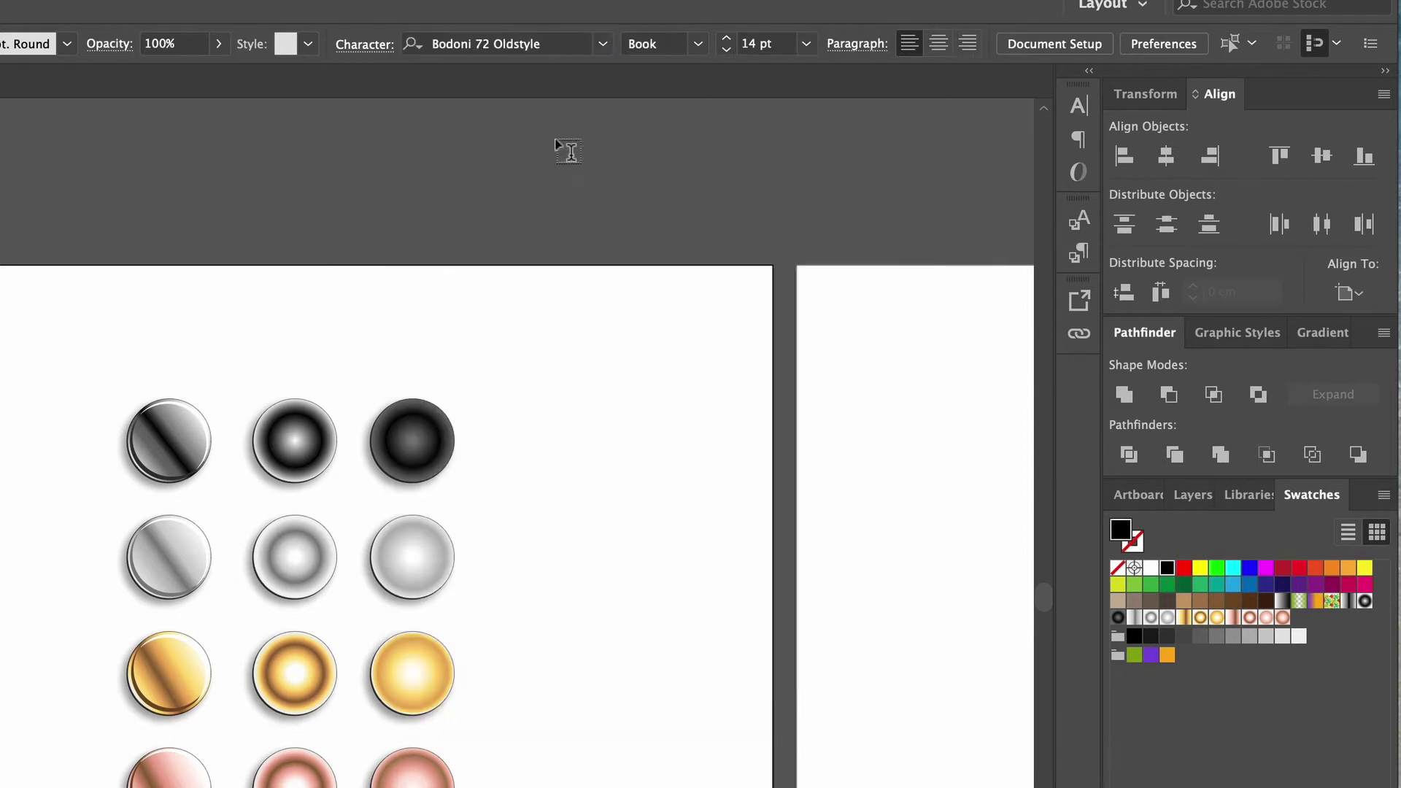
pyautogui.click(700, 46)
pyautogui.click(690, 67)
pyautogui.click(807, 44)
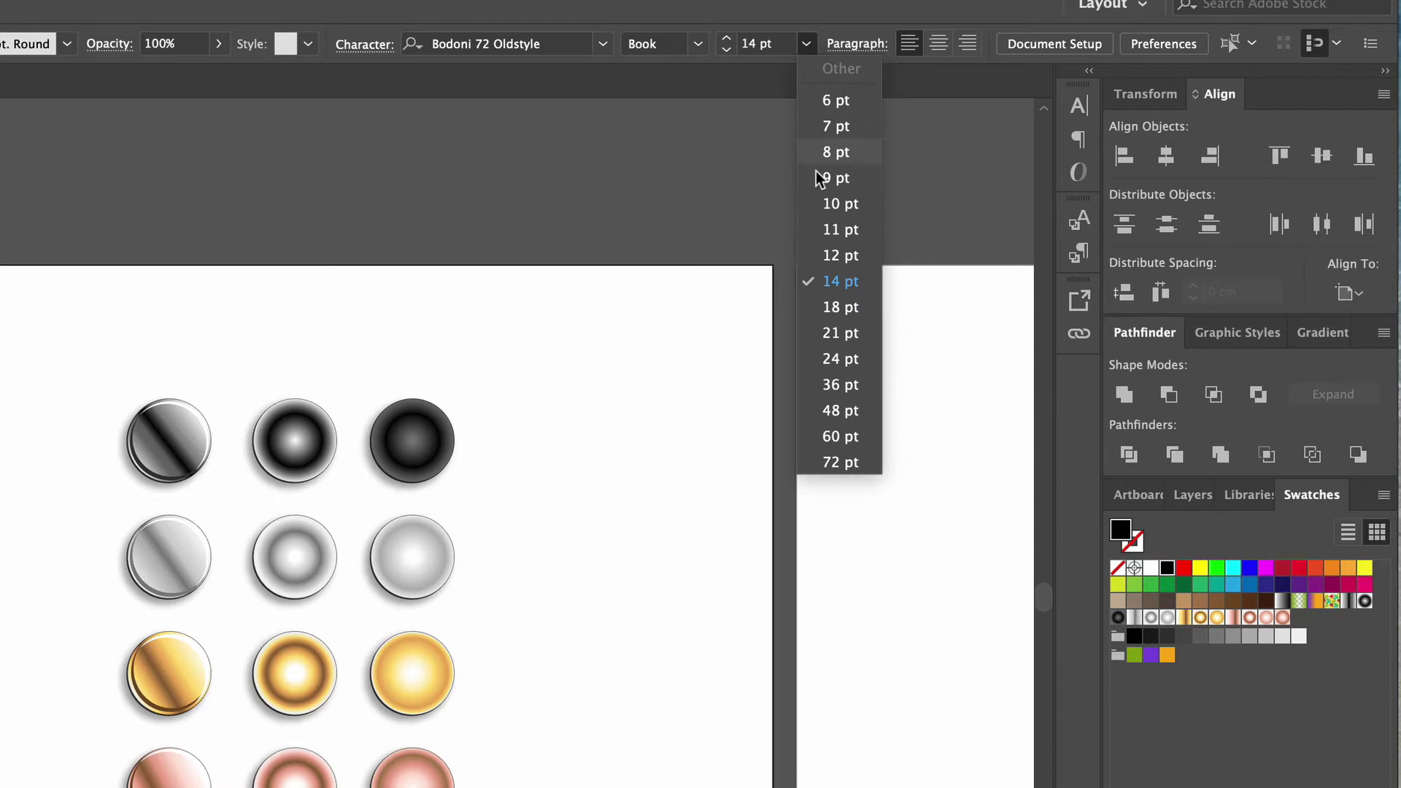
pyautogui.click(820, 255)
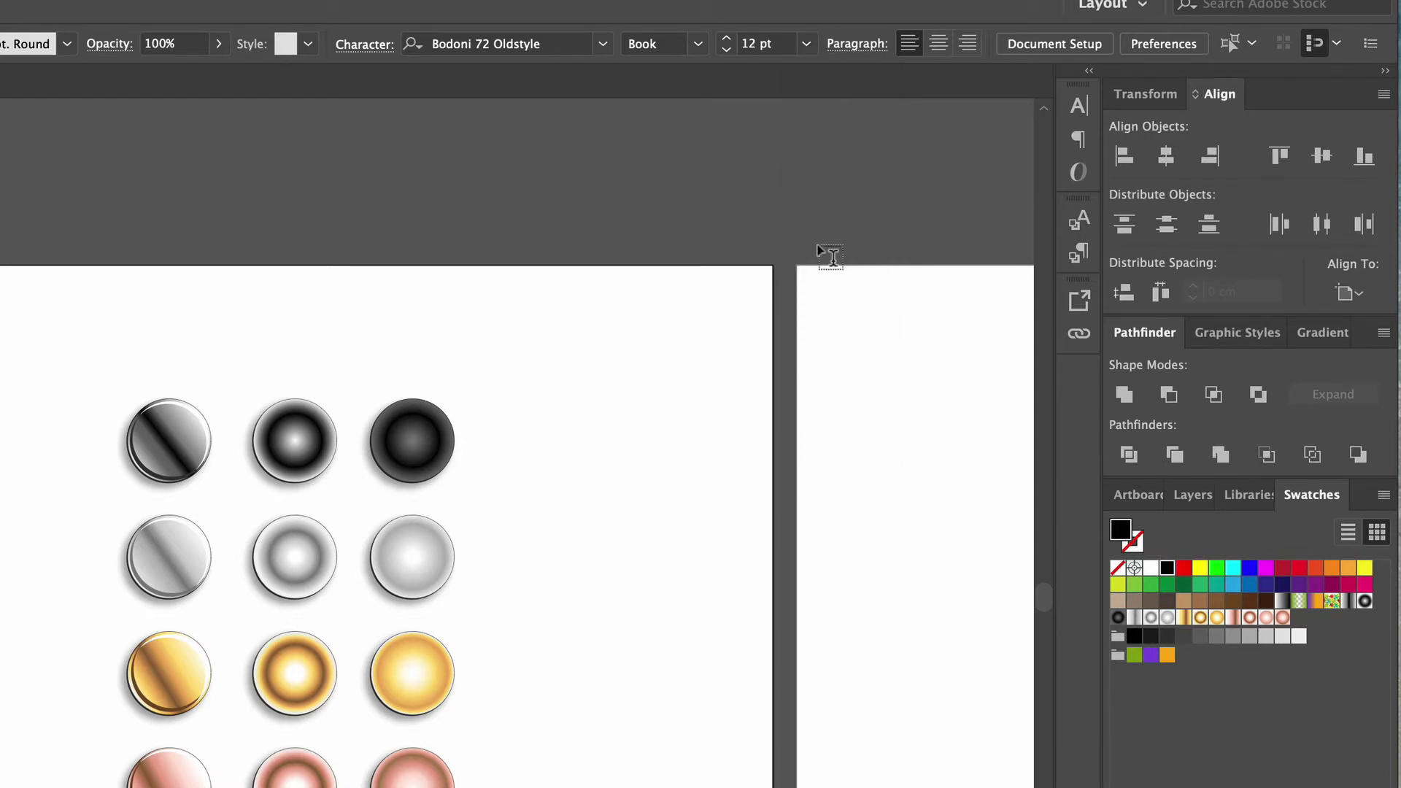
# Step: Type the label 'BLACKENED GOLD' to the right of the top row of discs
pyautogui.click(495, 432)
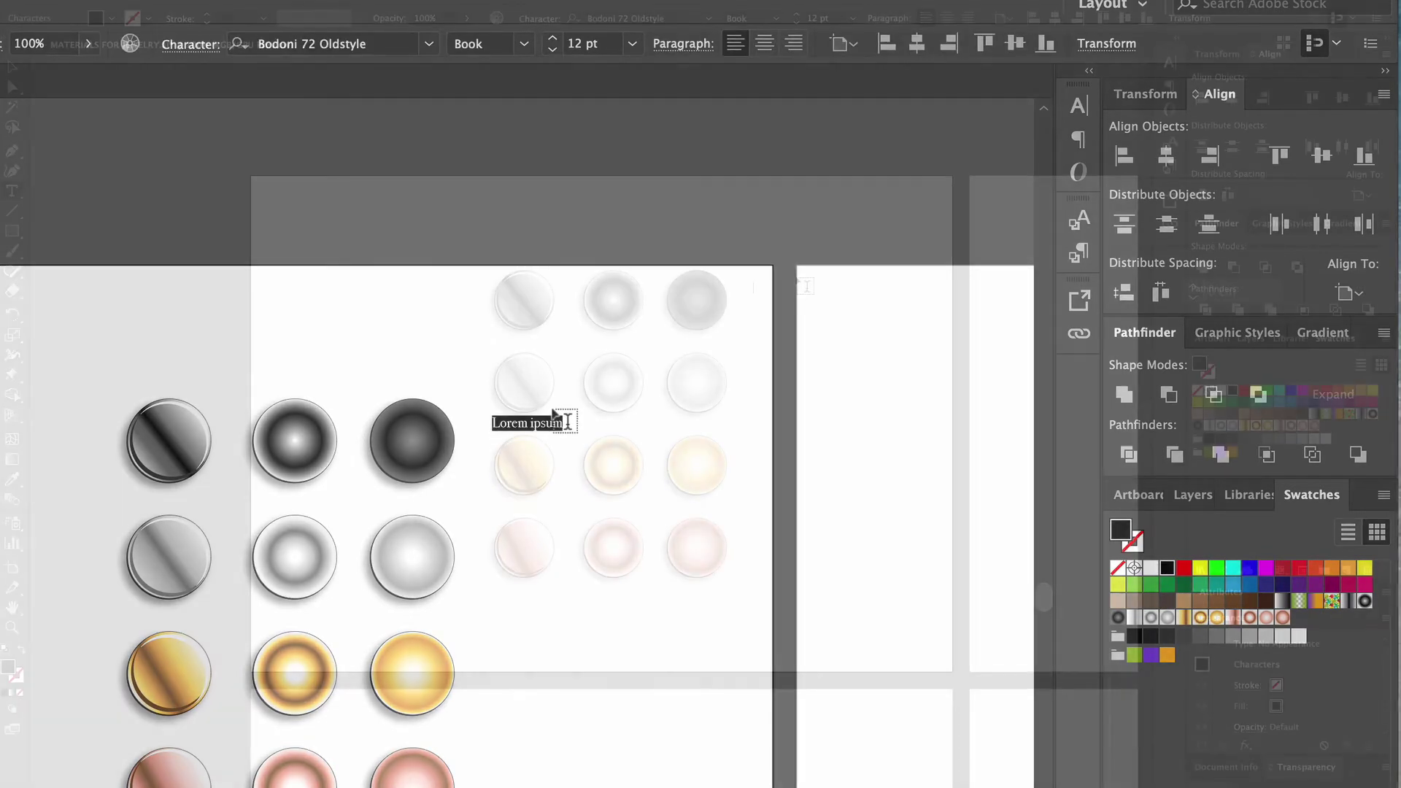
pyautogui.write('BLACKENED GOLD')
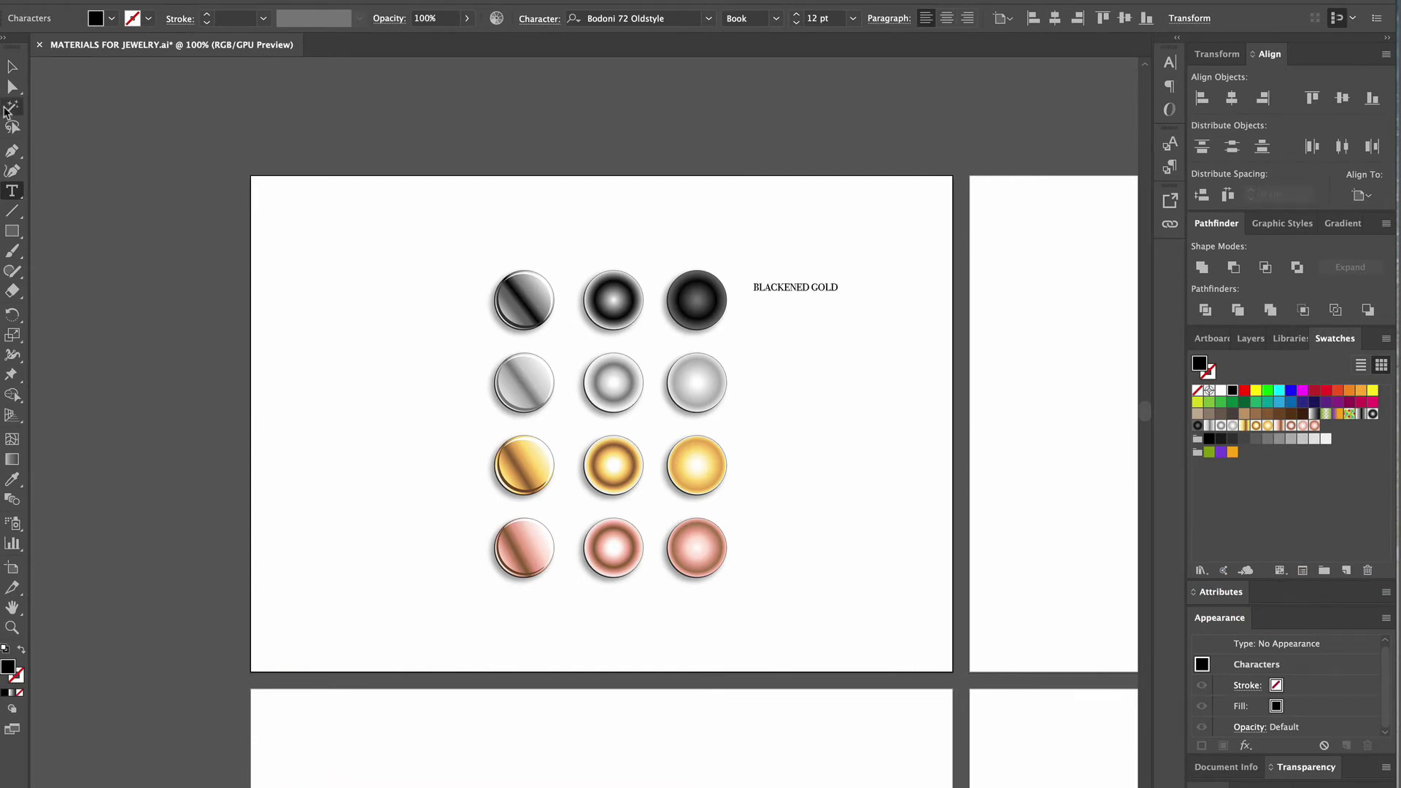
# Step: Copy the BLACKENED GOLD label down beside the silver row and change it to WHITE GOLD
pyautogui.click(13, 67)
pyautogui.click(816, 447)
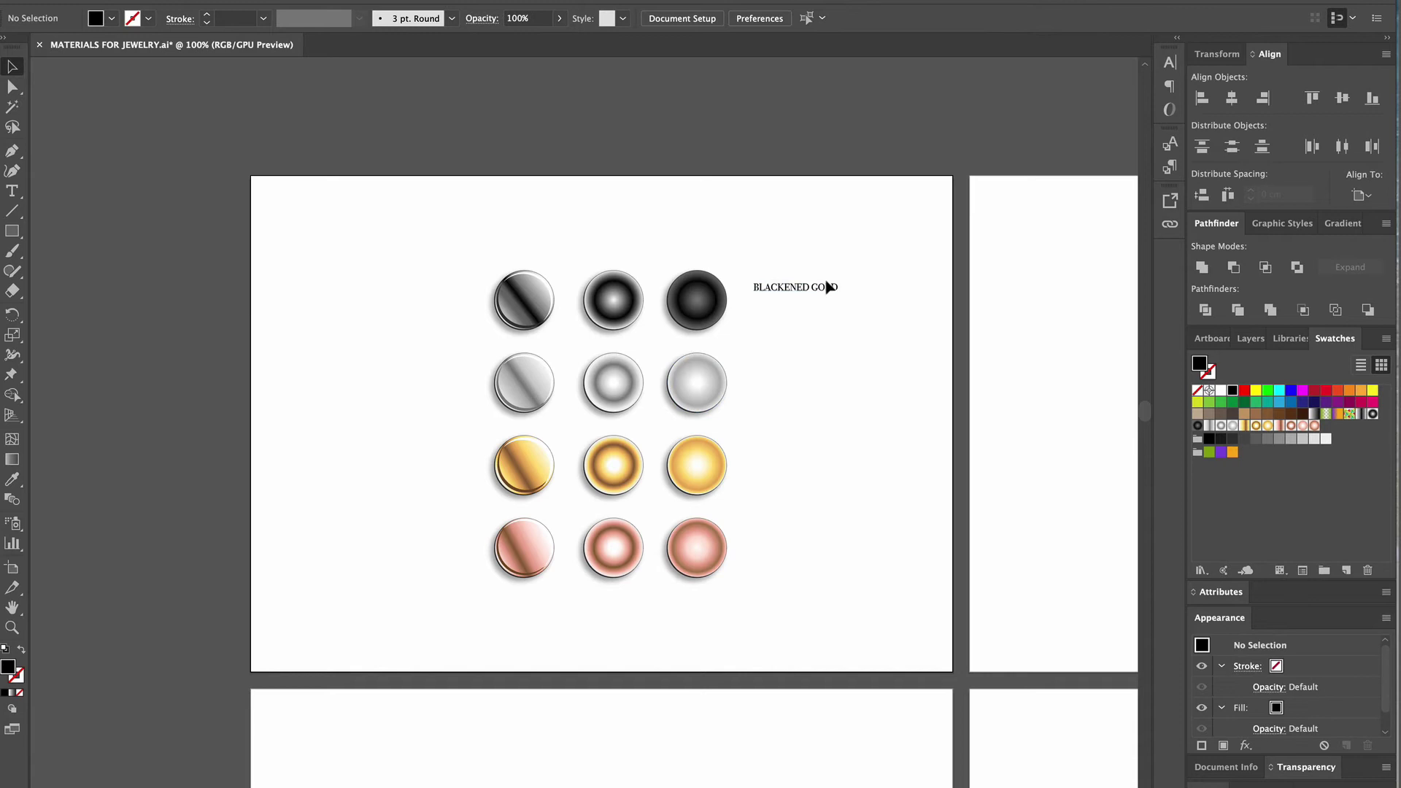
pyautogui.click(815, 289)
pyautogui.moveTo(815, 290); pyautogui.dragTo(817, 303)
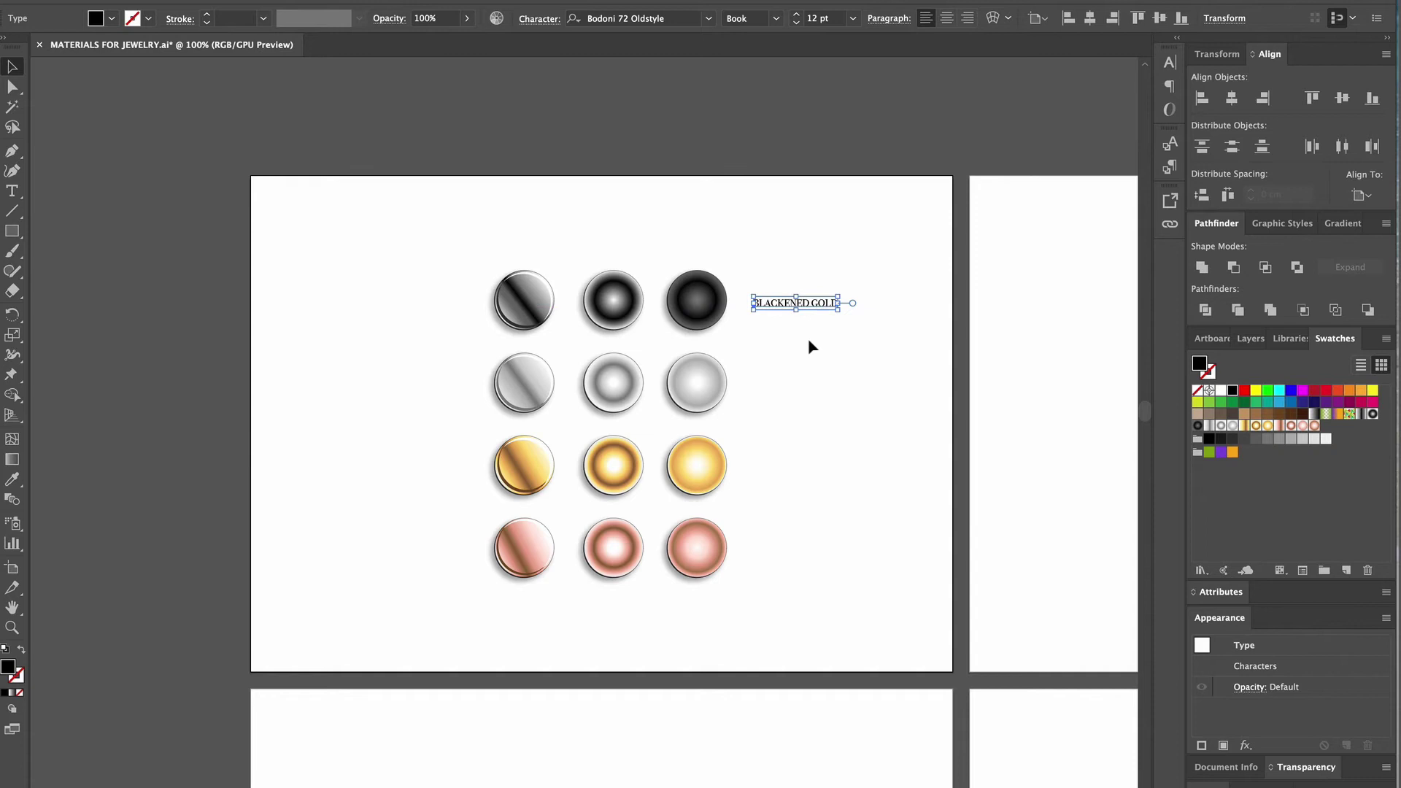
pyautogui.moveTo(818, 304); pyautogui.dragTo(808, 391)
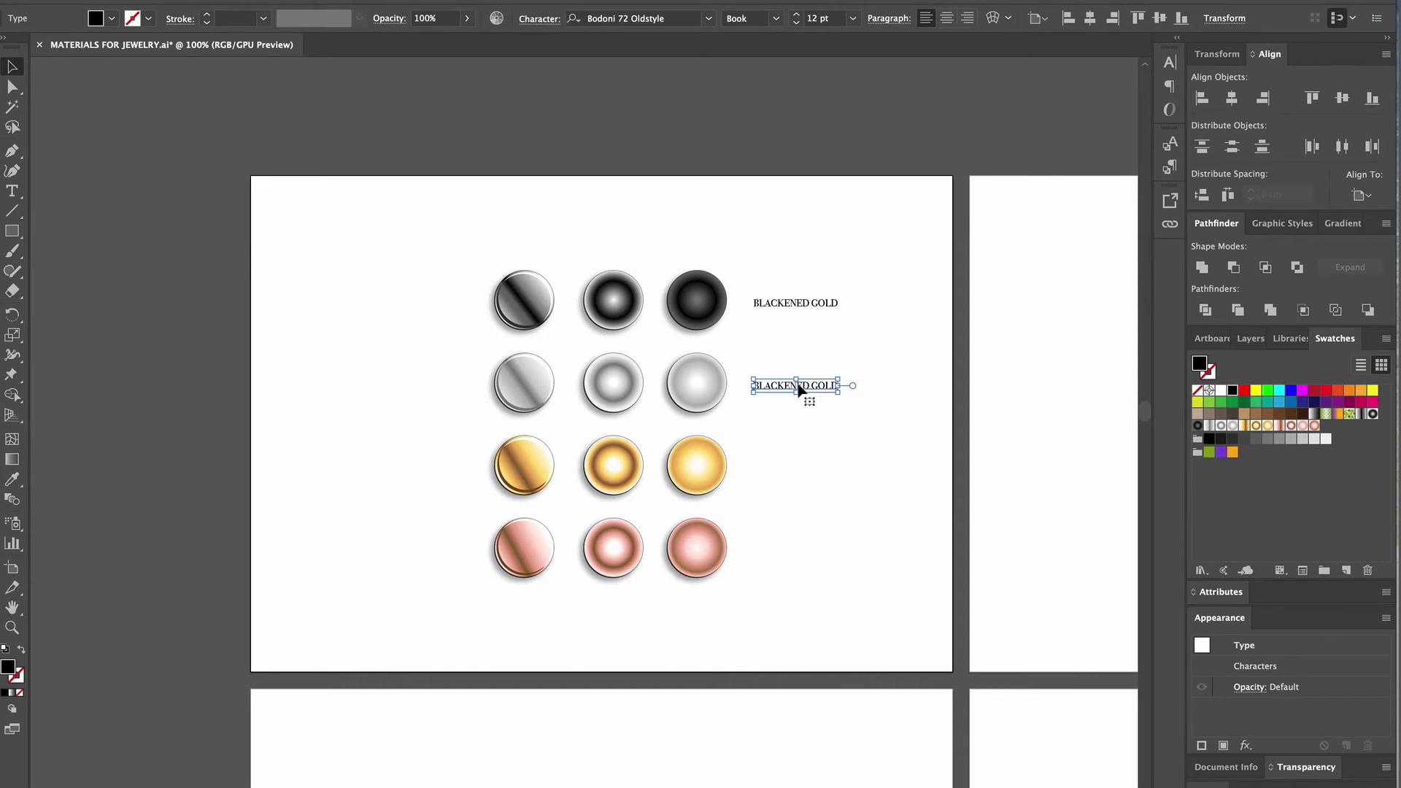
pyautogui.click(13, 191)
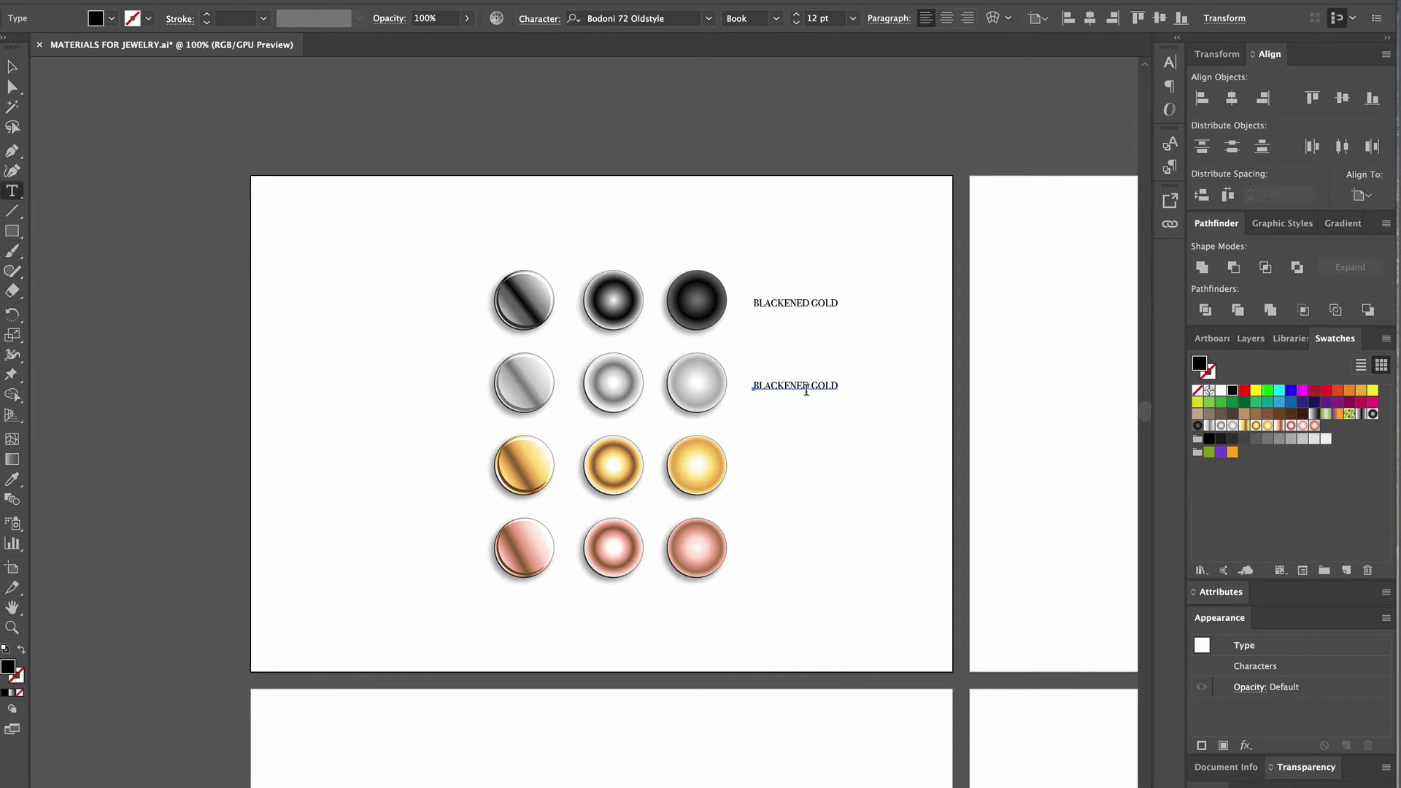
pyautogui.moveTo(808, 387); pyautogui.dragTo(699, 387)
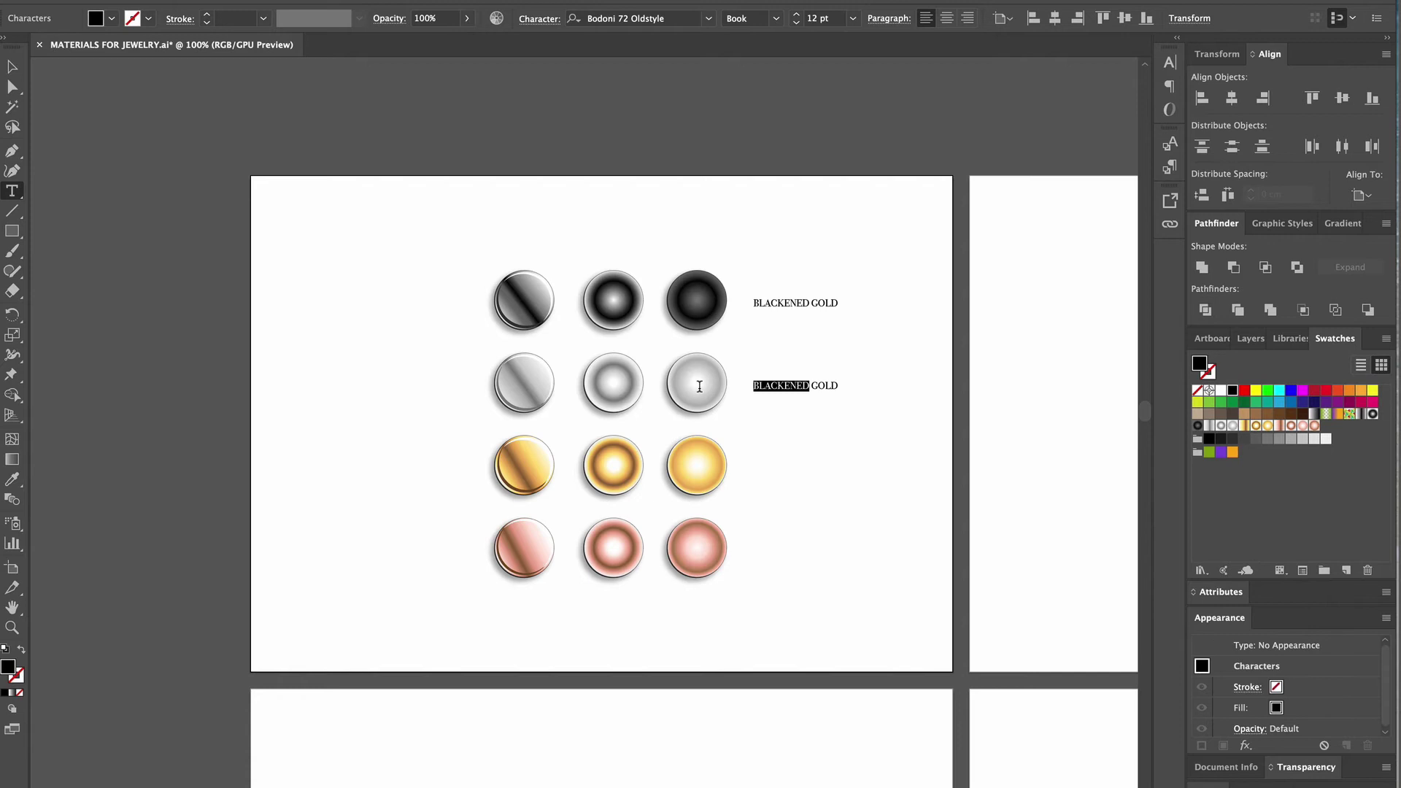
pyautogui.write('WHITE')
pyautogui.click(12, 66)
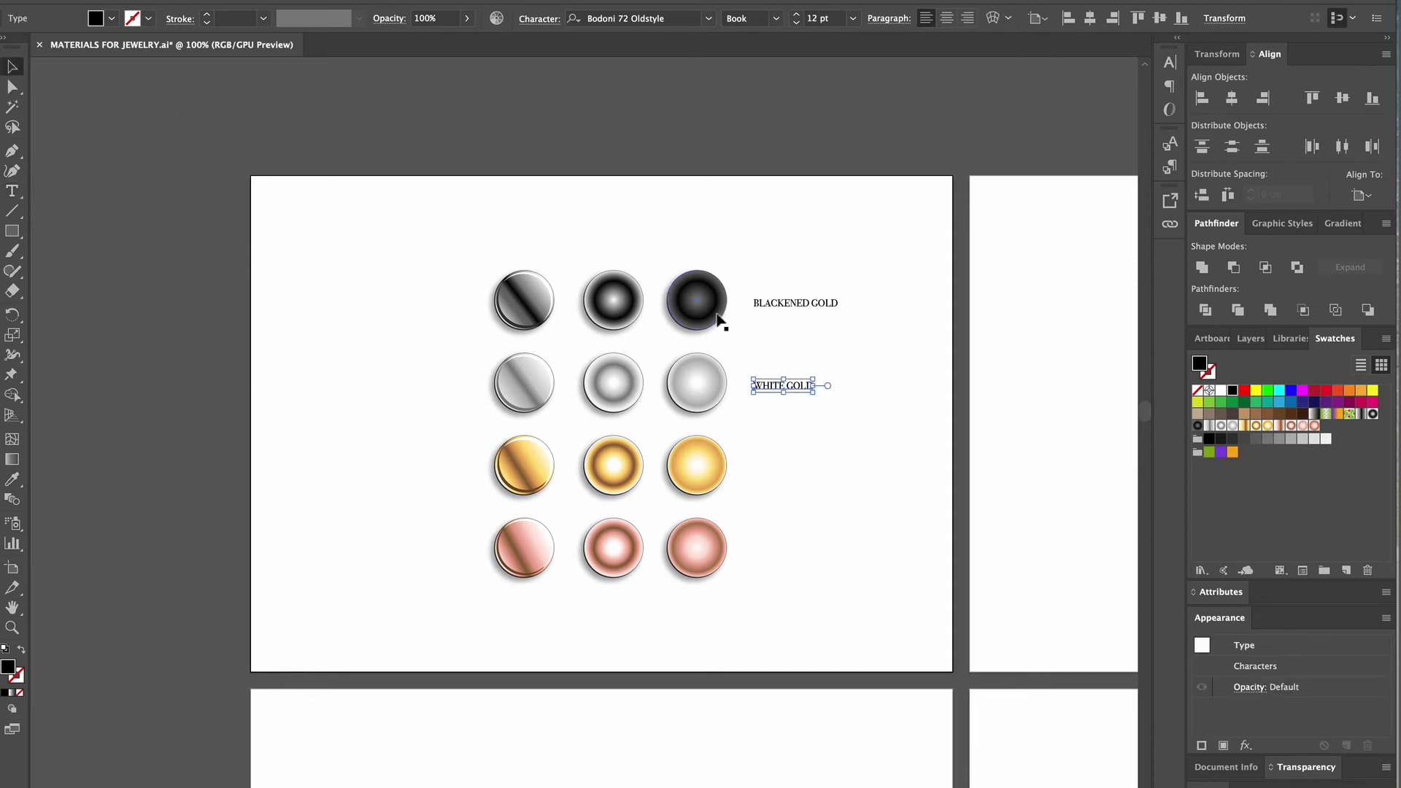
# Step: Copy WHITE GOLD down beside the gold row and retype it as YELLOW GOLD
pyautogui.moveTo(801, 390); pyautogui.dragTo(800, 473)
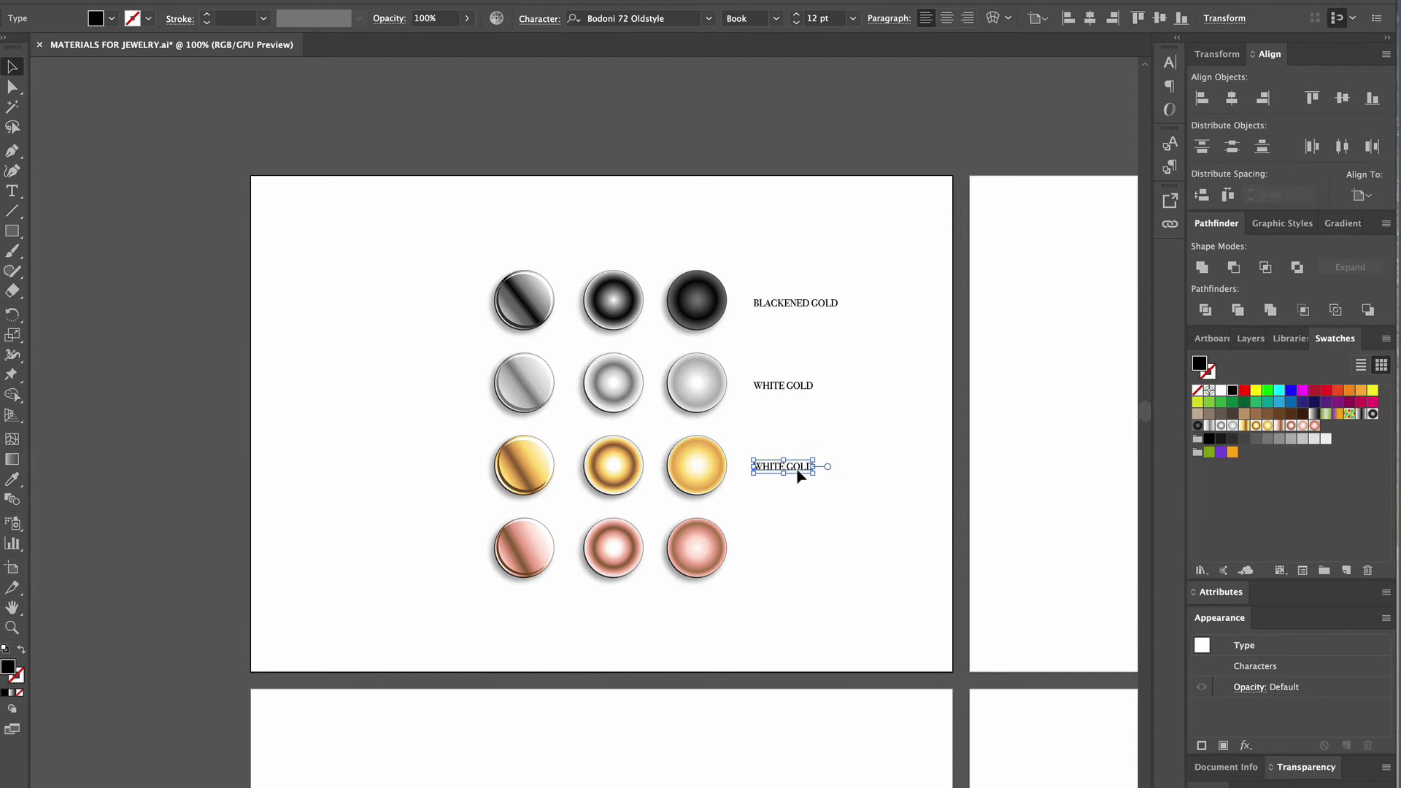
pyautogui.click(13, 191)
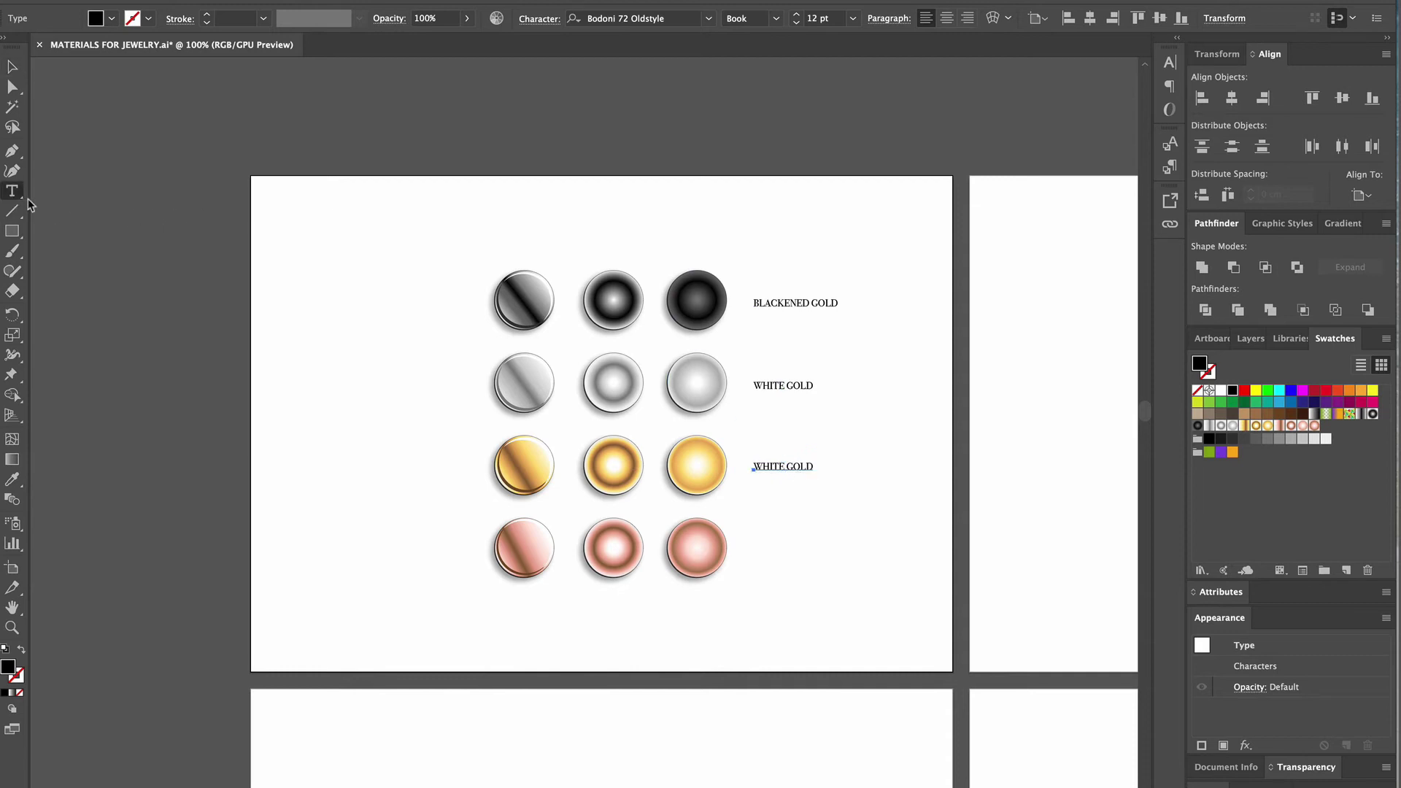
pyautogui.click(763, 464)
pyautogui.doubleClick(764, 464)
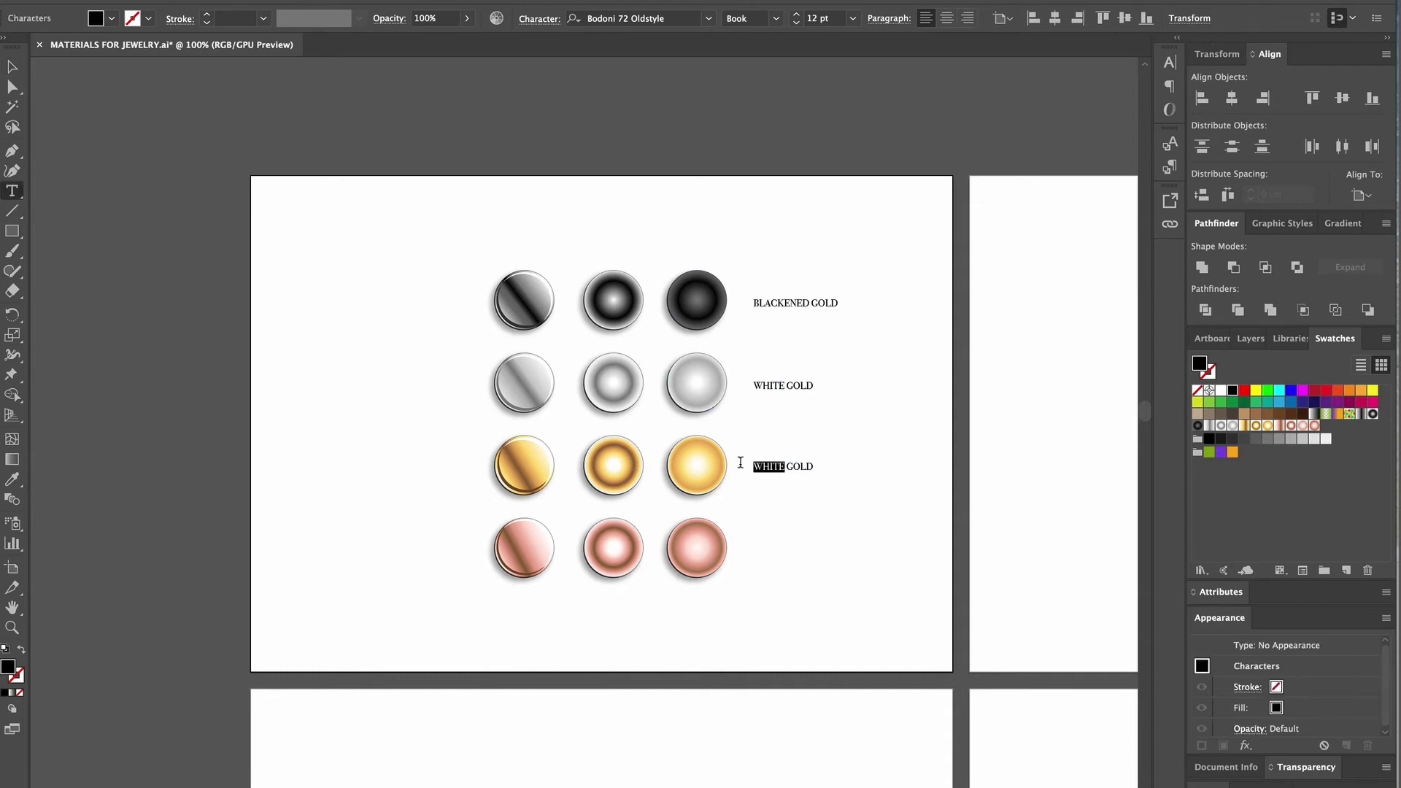
pyautogui.write('YELLOW')
pyautogui.click(12, 67)
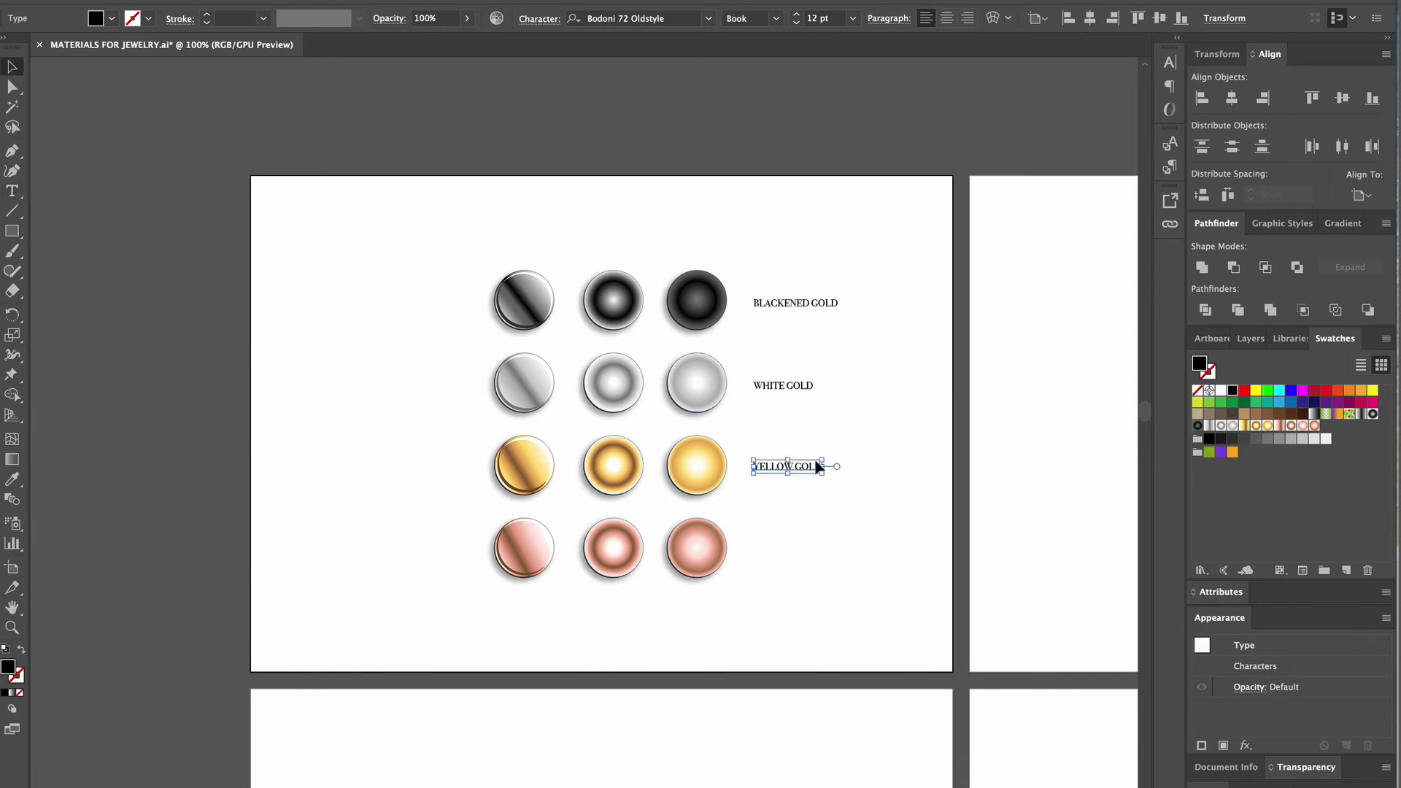
# Step: Copy YELLOW GOLD beside the pink row and change it to ROSE GOLD
pyautogui.moveTo(813, 473); pyautogui.dragTo(715, 541)
pyautogui.click(12, 191)
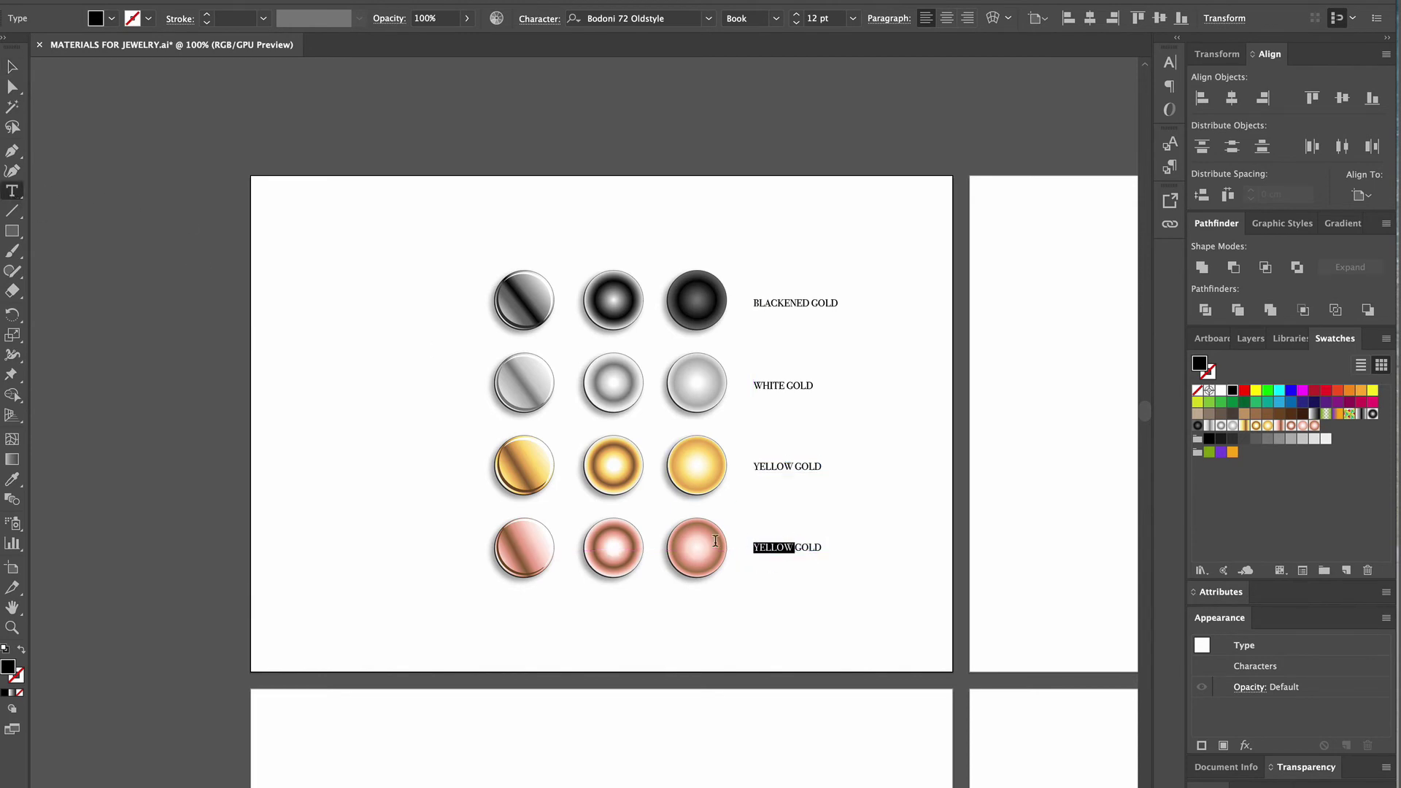
pyautogui.write('ROSE')
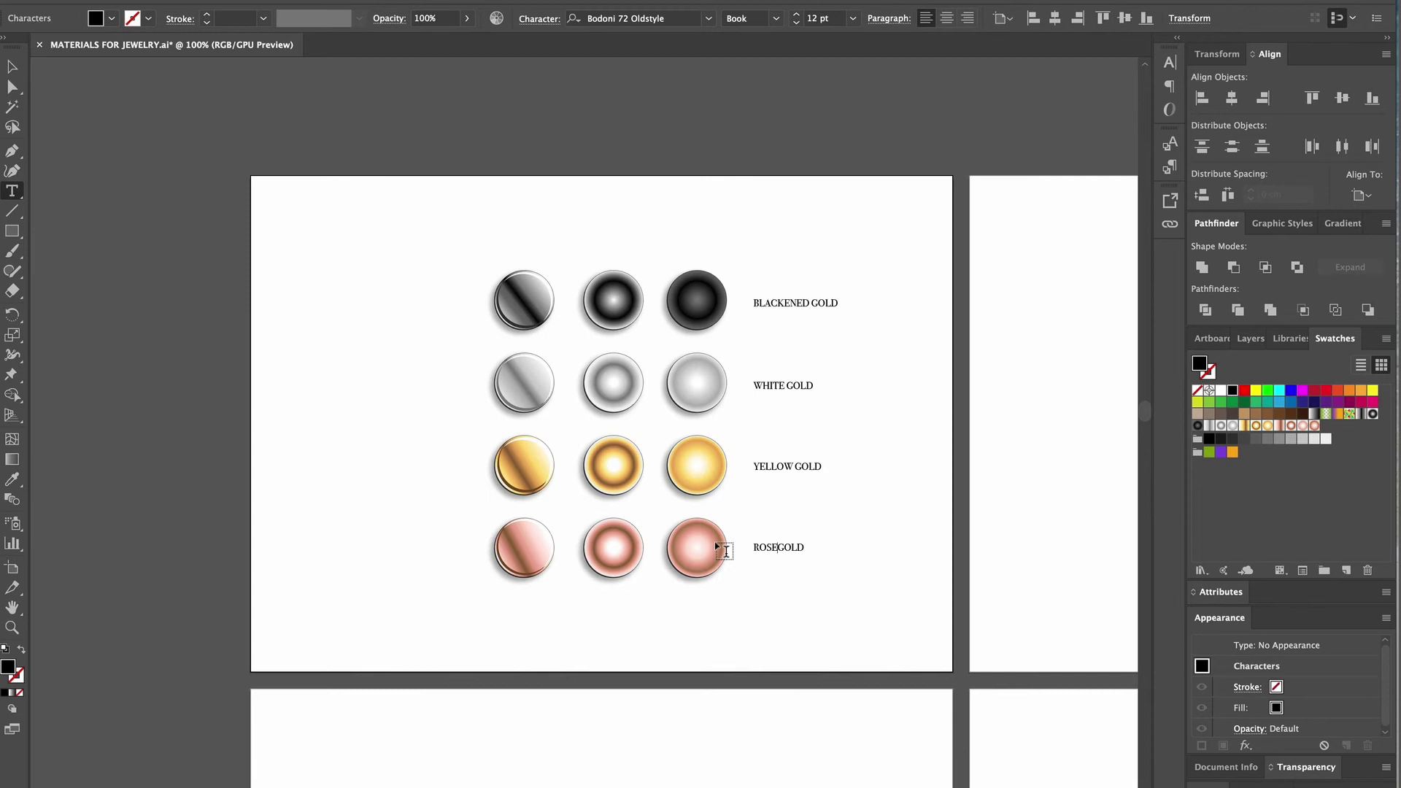
# Step: Shift the first two disc columns slightly left, then move the first column further left
pyautogui.click(12, 66)
pyautogui.click(417, 250)
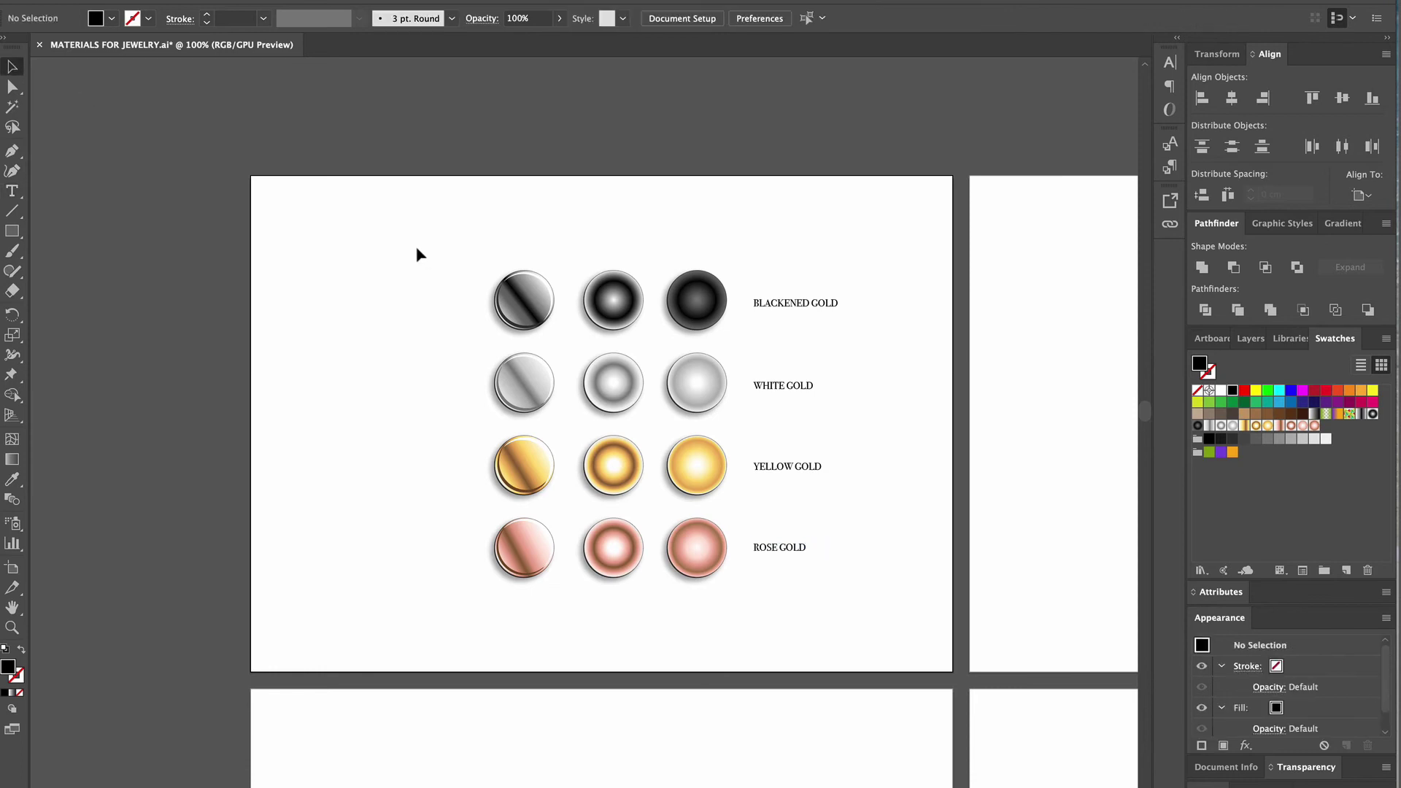
pyautogui.moveTo(413, 234); pyautogui.dragTo(650, 637)
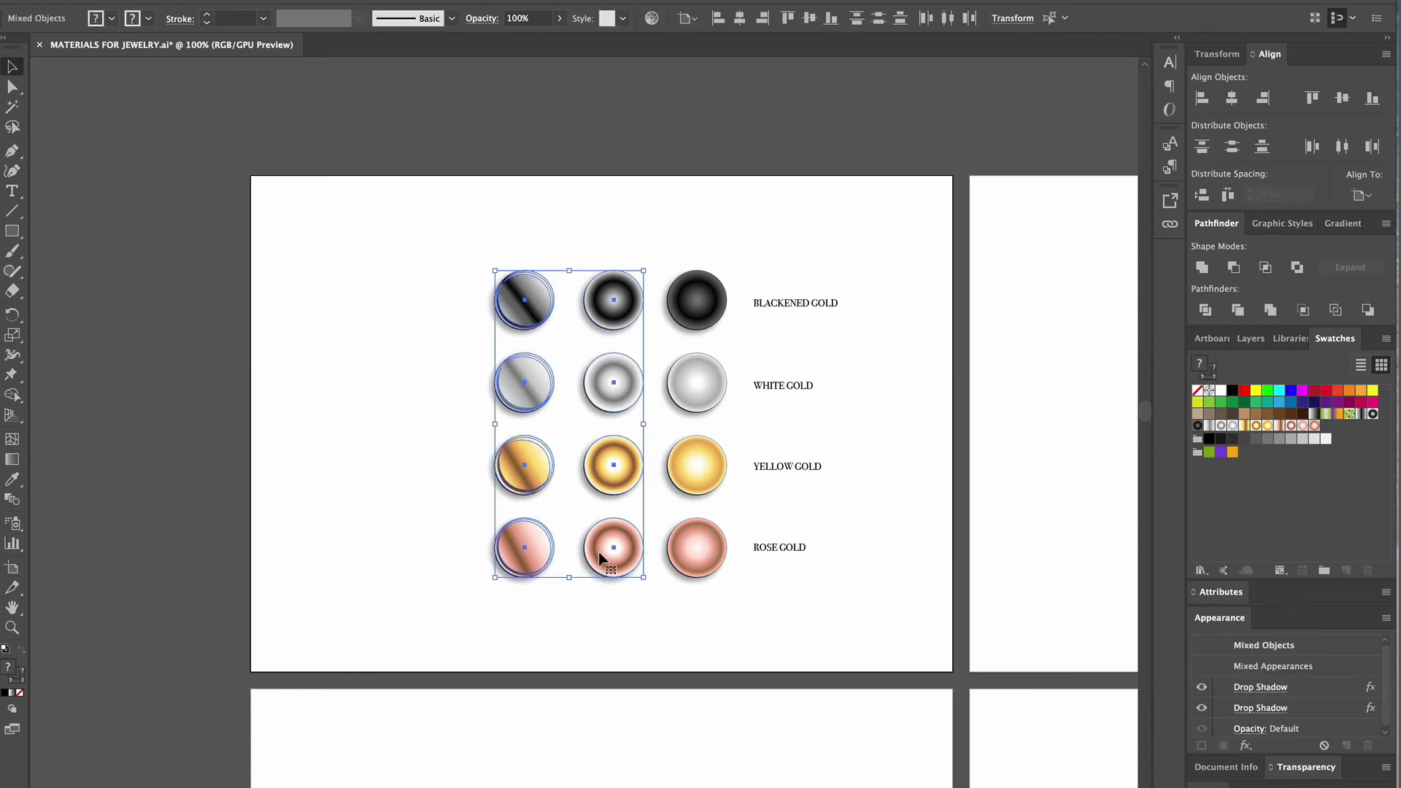
pyautogui.moveTo(603, 551); pyautogui.dragTo(586, 551)
pyautogui.moveTo(407, 229); pyautogui.dragTo(550, 625)
pyautogui.moveTo(528, 553); pyautogui.dragTo(504, 551)
pyautogui.click(615, 642)
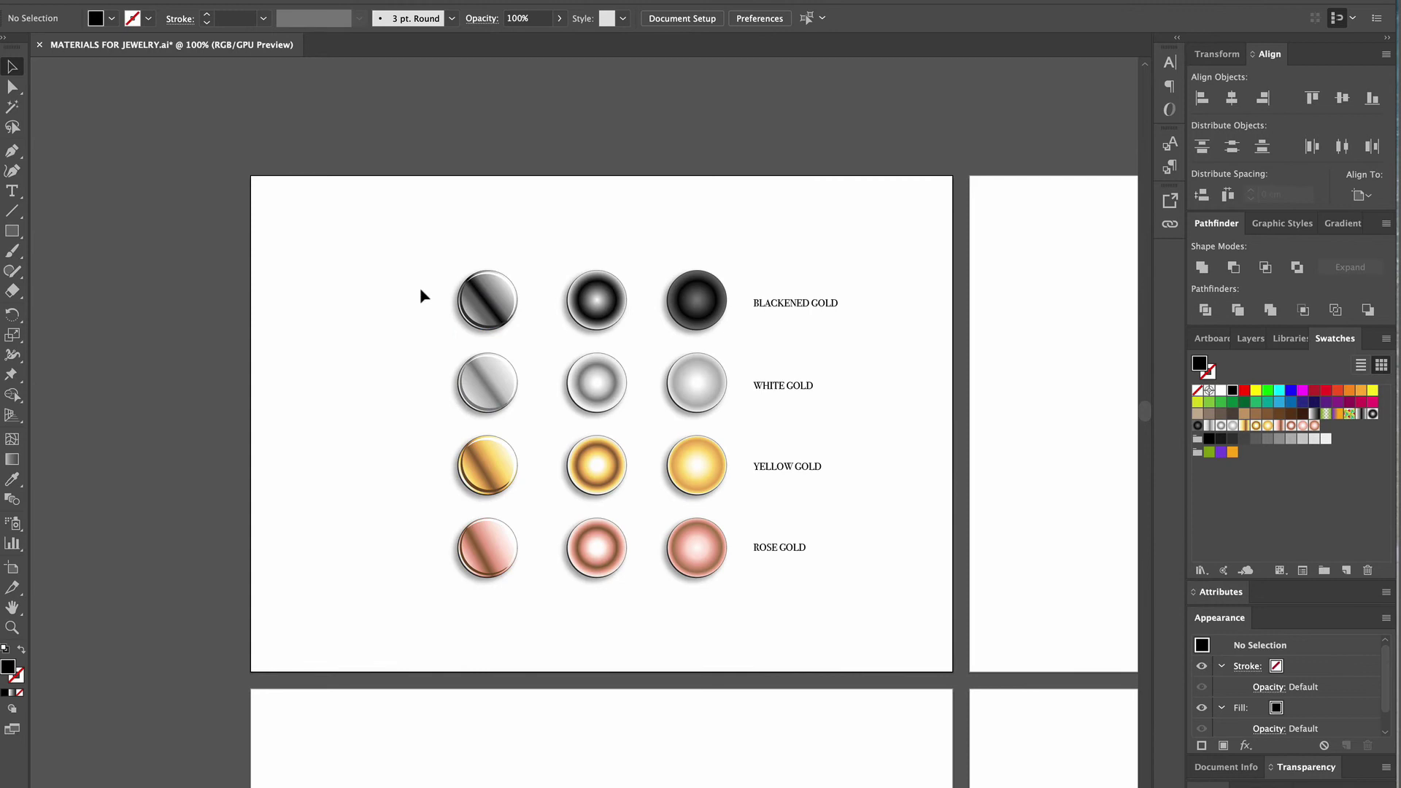
# Step: Select the whole grid with its labels and move it lower on the artboard
pyautogui.moveTo(398, 199); pyautogui.dragTo(877, 647)
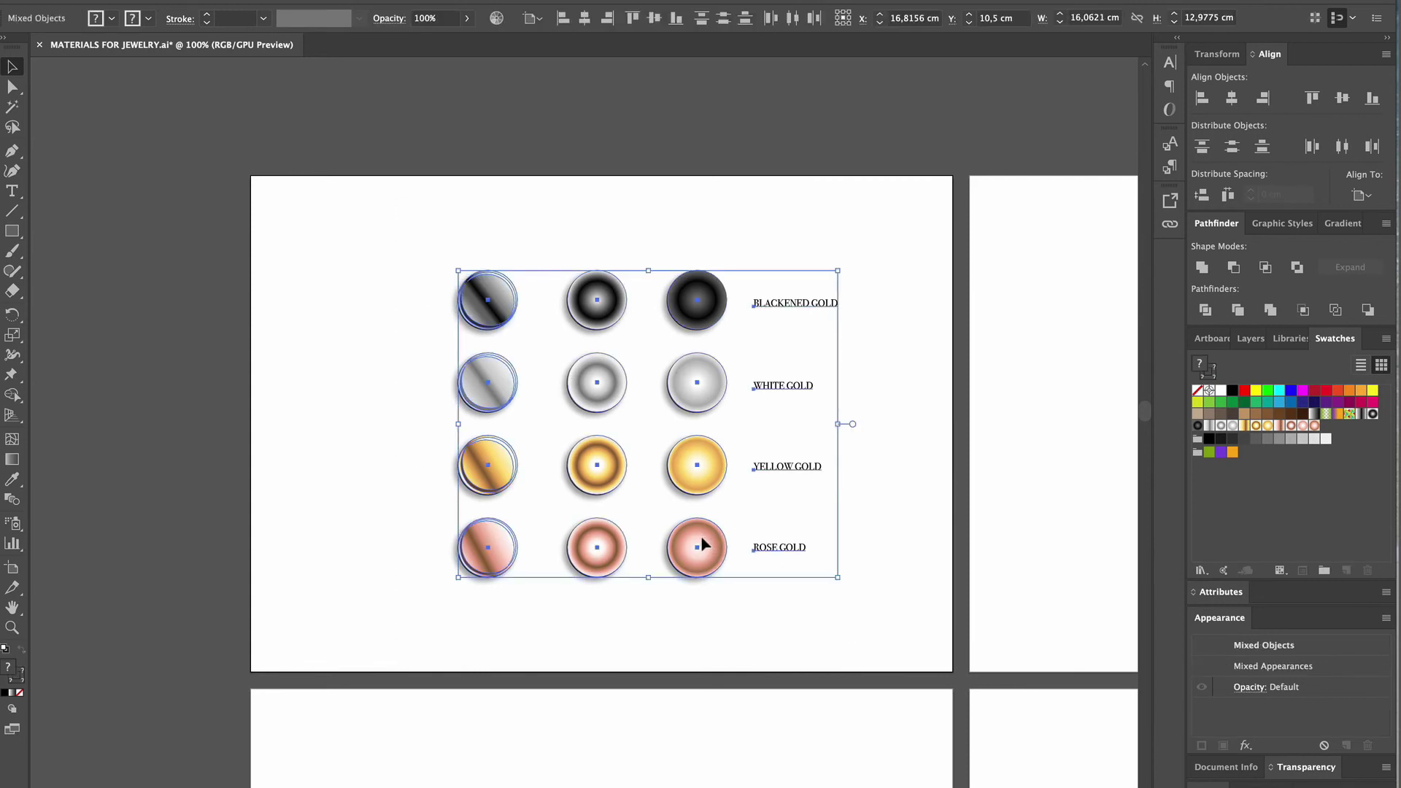
pyautogui.moveTo(703, 544); pyautogui.dragTo(702, 568)
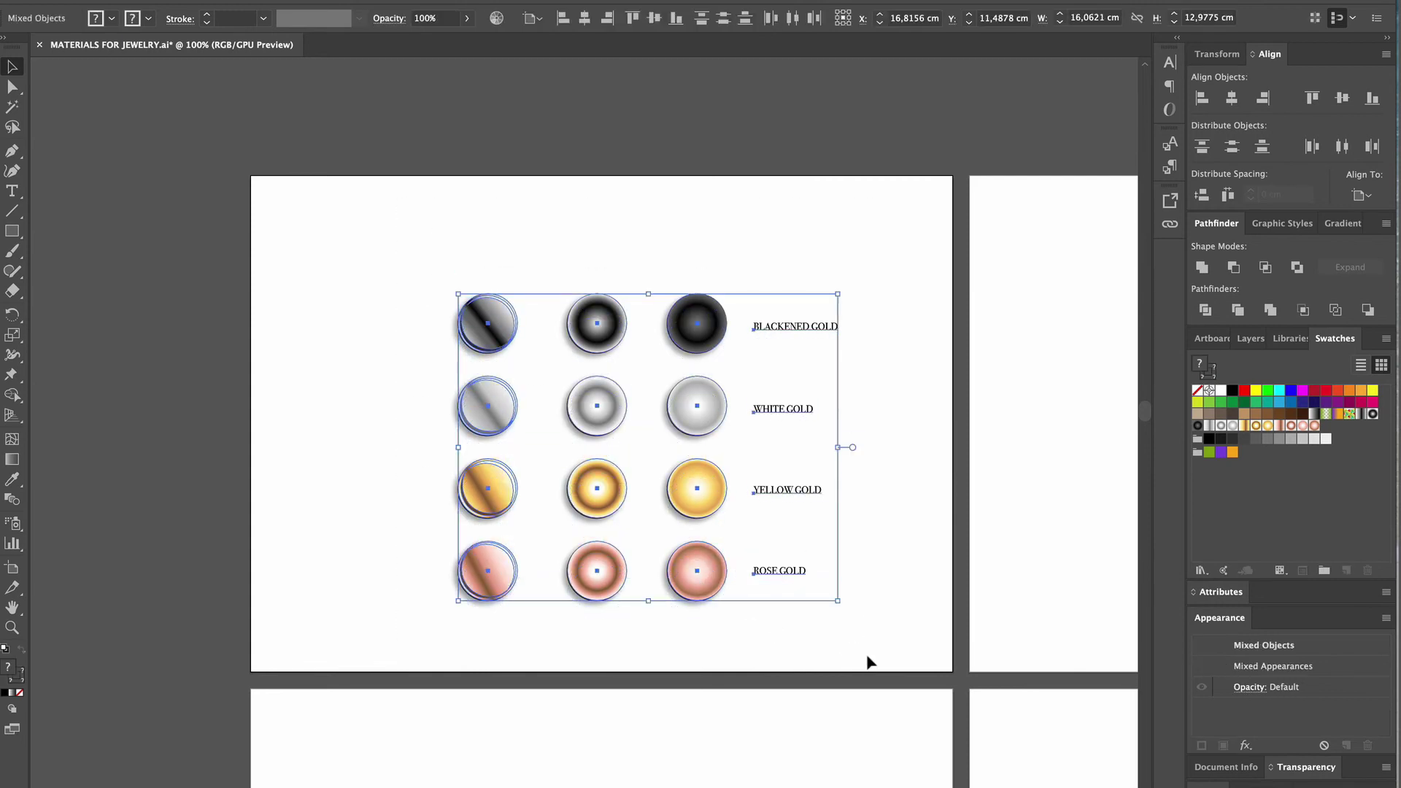
pyautogui.click(870, 662)
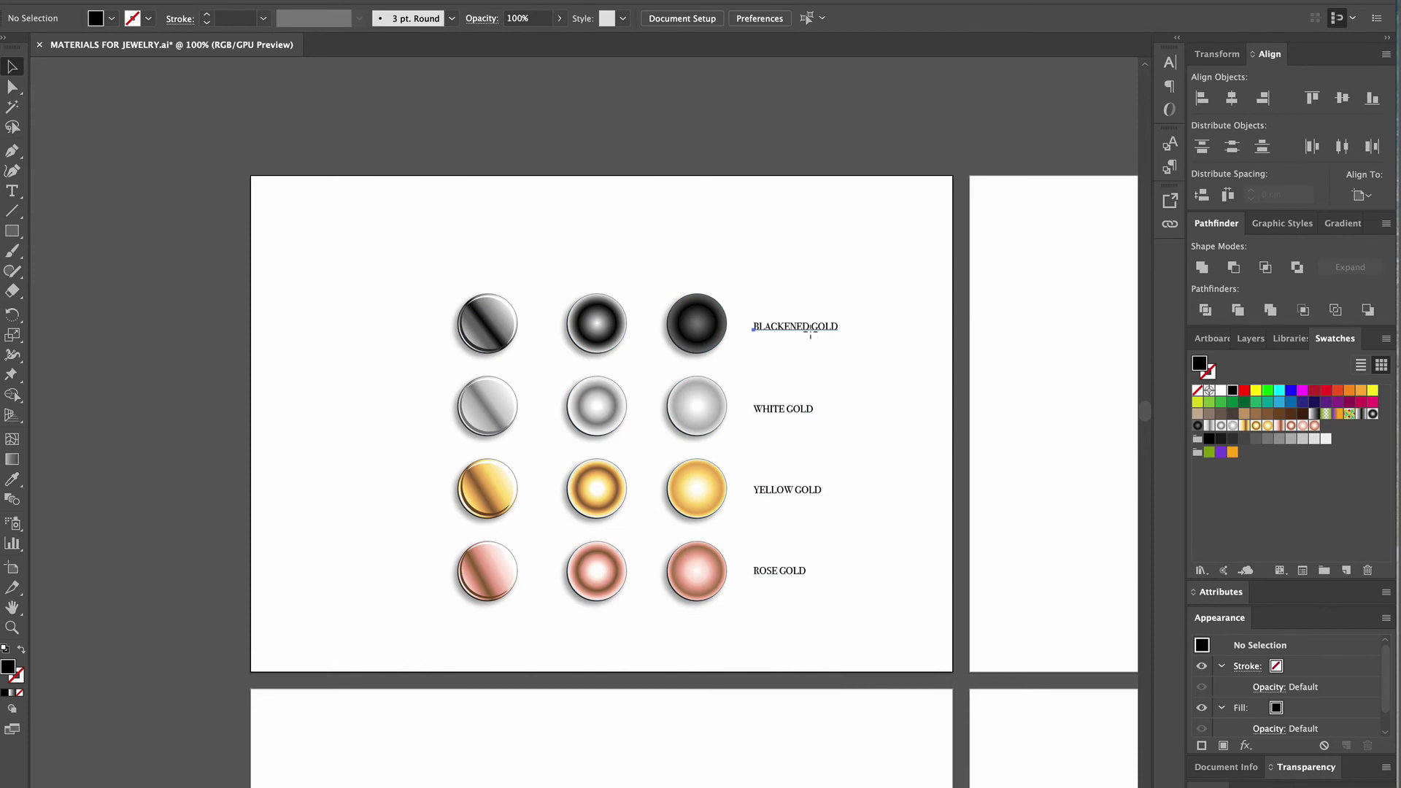
# Step: Copy a label above the first column as HI SHINE DISCS, then duplicate it over the second column
pyautogui.moveTo(815, 337); pyautogui.dragTo(507, 275)
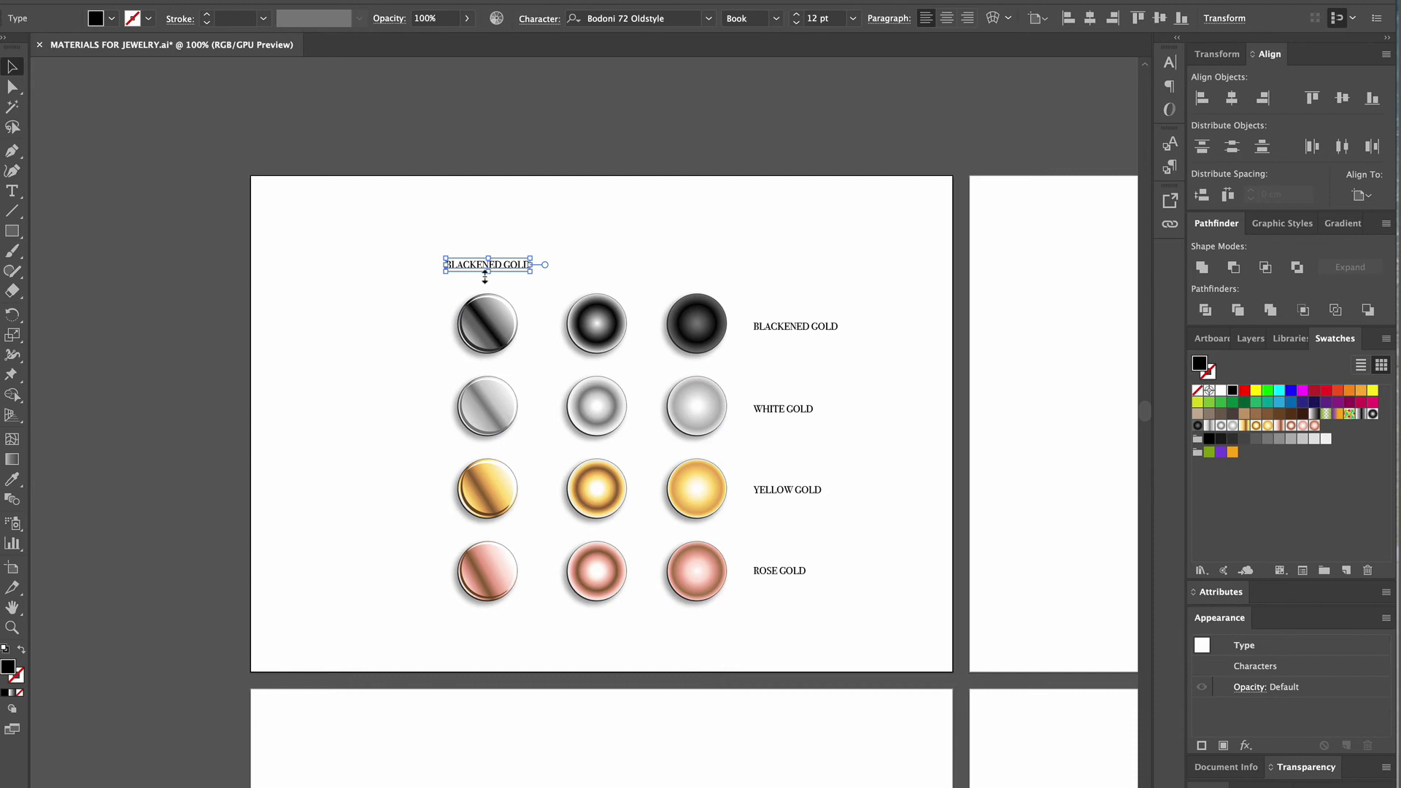
pyautogui.click(12, 191)
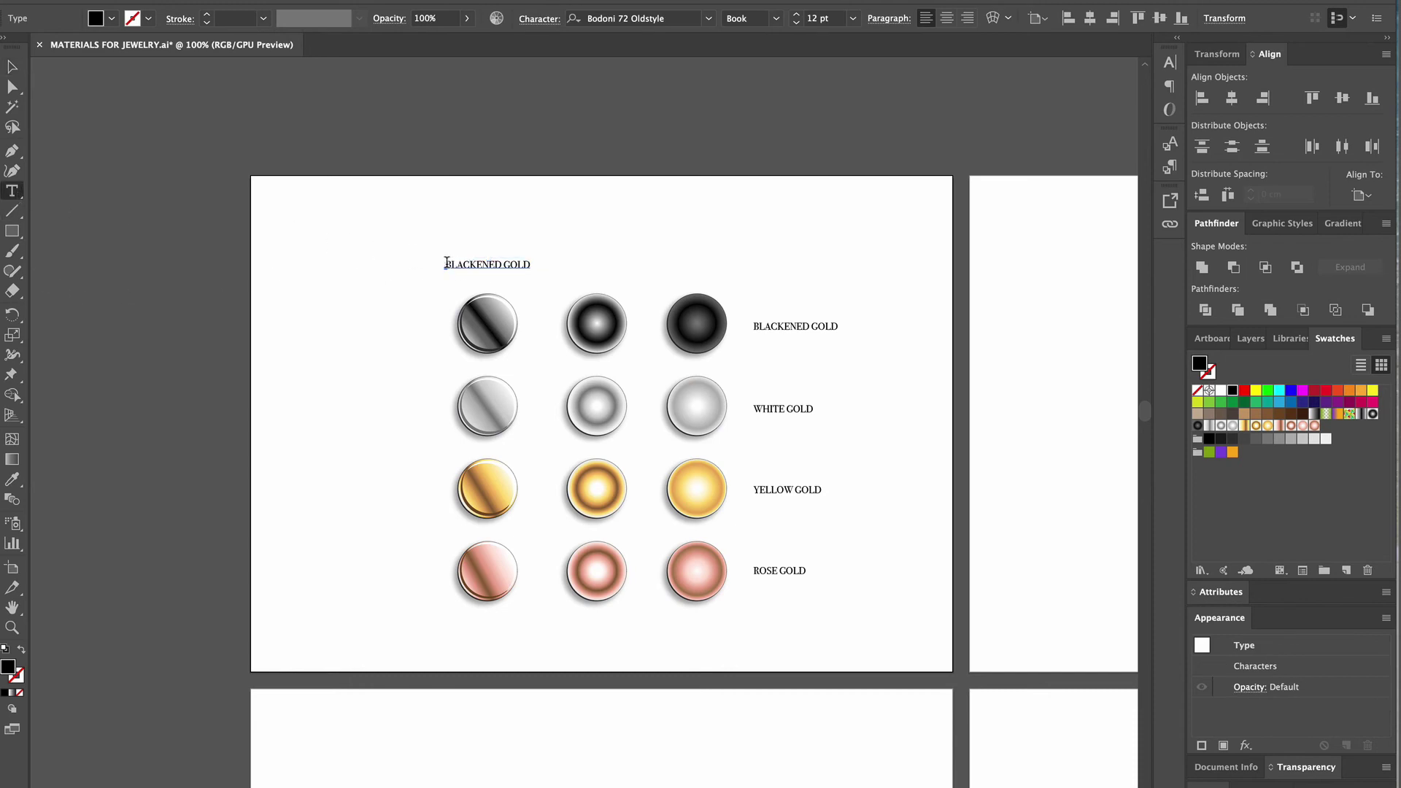
pyautogui.moveTo(447, 262); pyautogui.dragTo(557, 270)
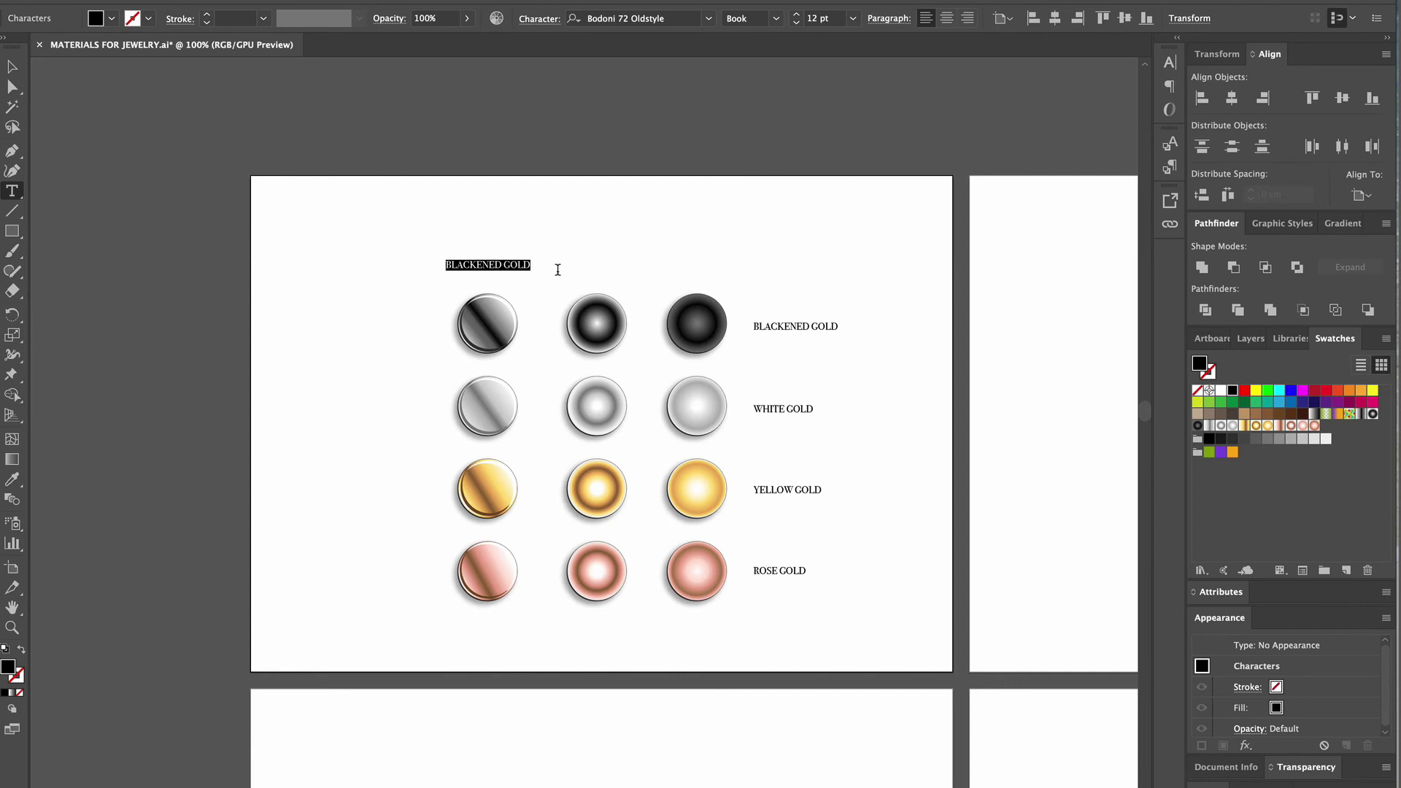
pyautogui.write('HI SHI')
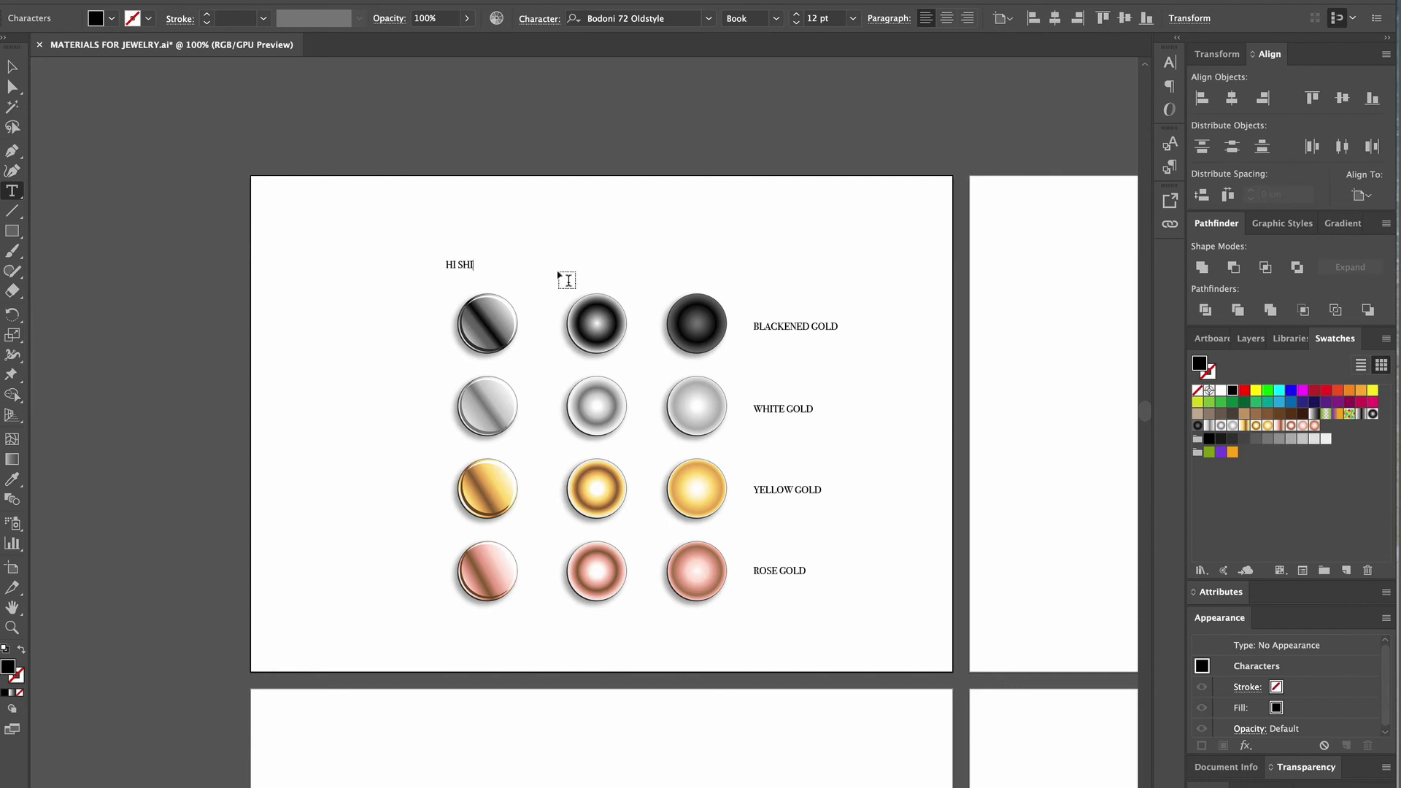
pyautogui.write('NE DISCS')
pyautogui.click(13, 68)
pyautogui.moveTo(496, 270); pyautogui.dragTo(616, 271)
# Step: Change the second header's DISCS to BALLS so it reads HI SHINE BALLS
pyautogui.click(12, 191)
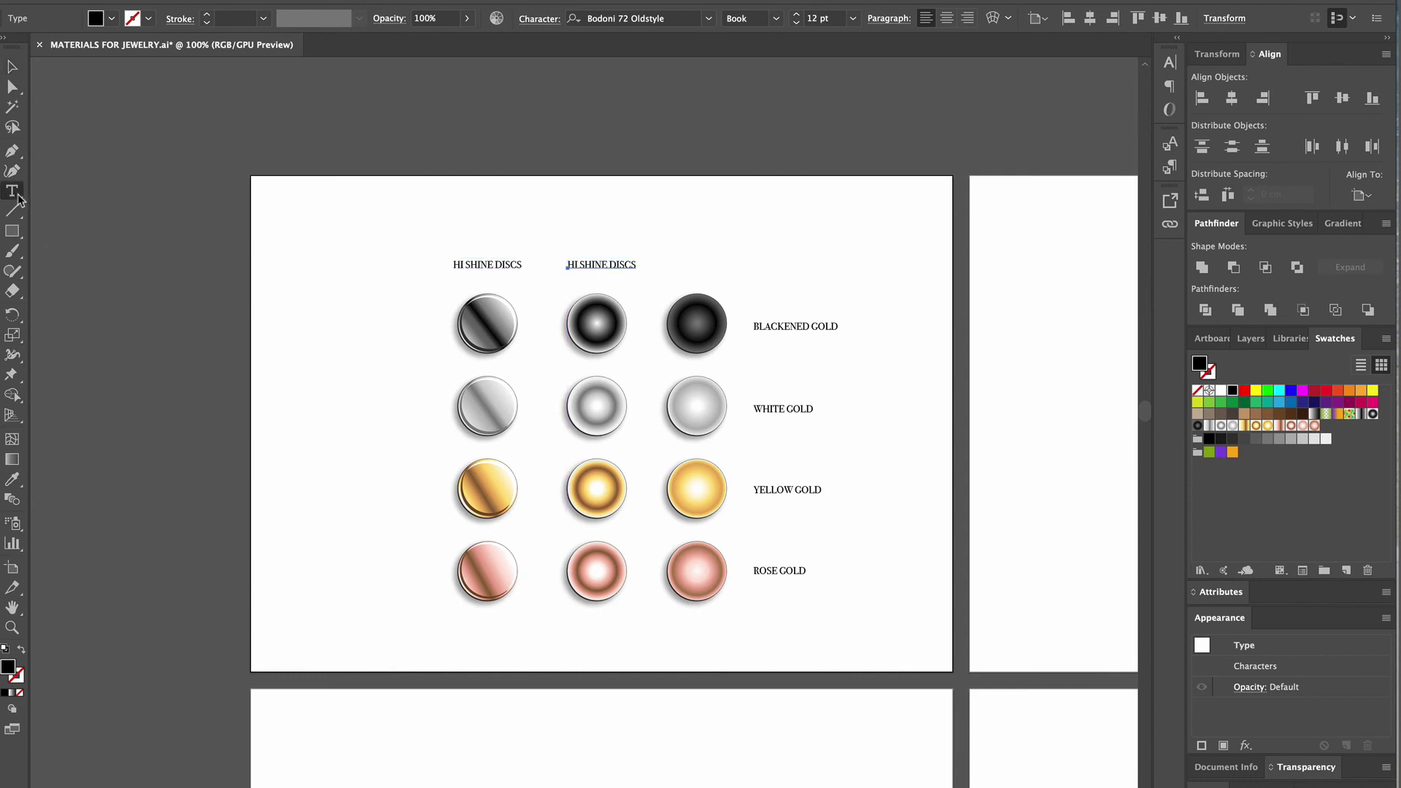
pyautogui.doubleClick(614, 263)
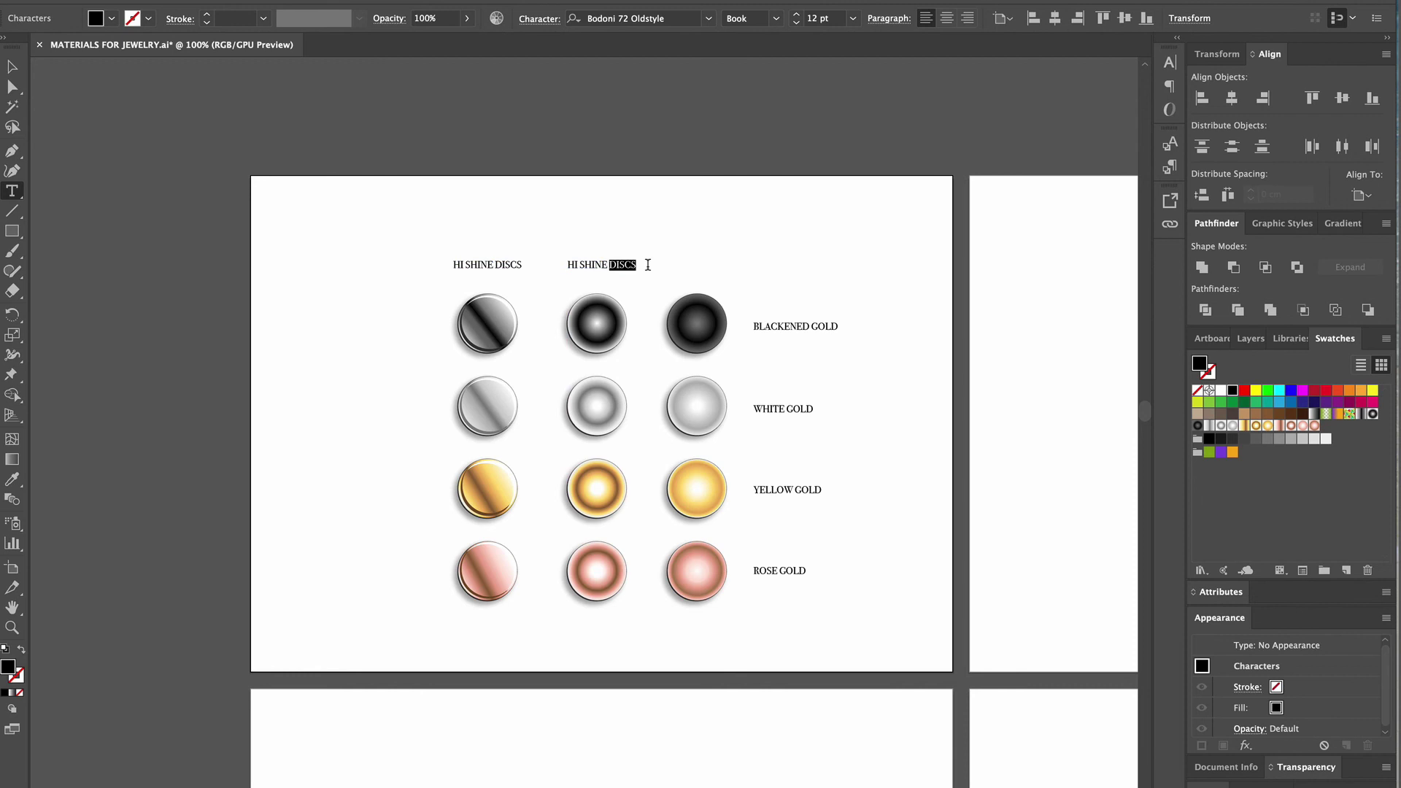
pyautogui.write('BALLS')
pyautogui.click(12, 66)
# Step: Copy HI SHINE BALLS over the third column and retype it as OPAQUE BALLS
pyautogui.moveTo(624, 263); pyautogui.dragTo(714, 282)
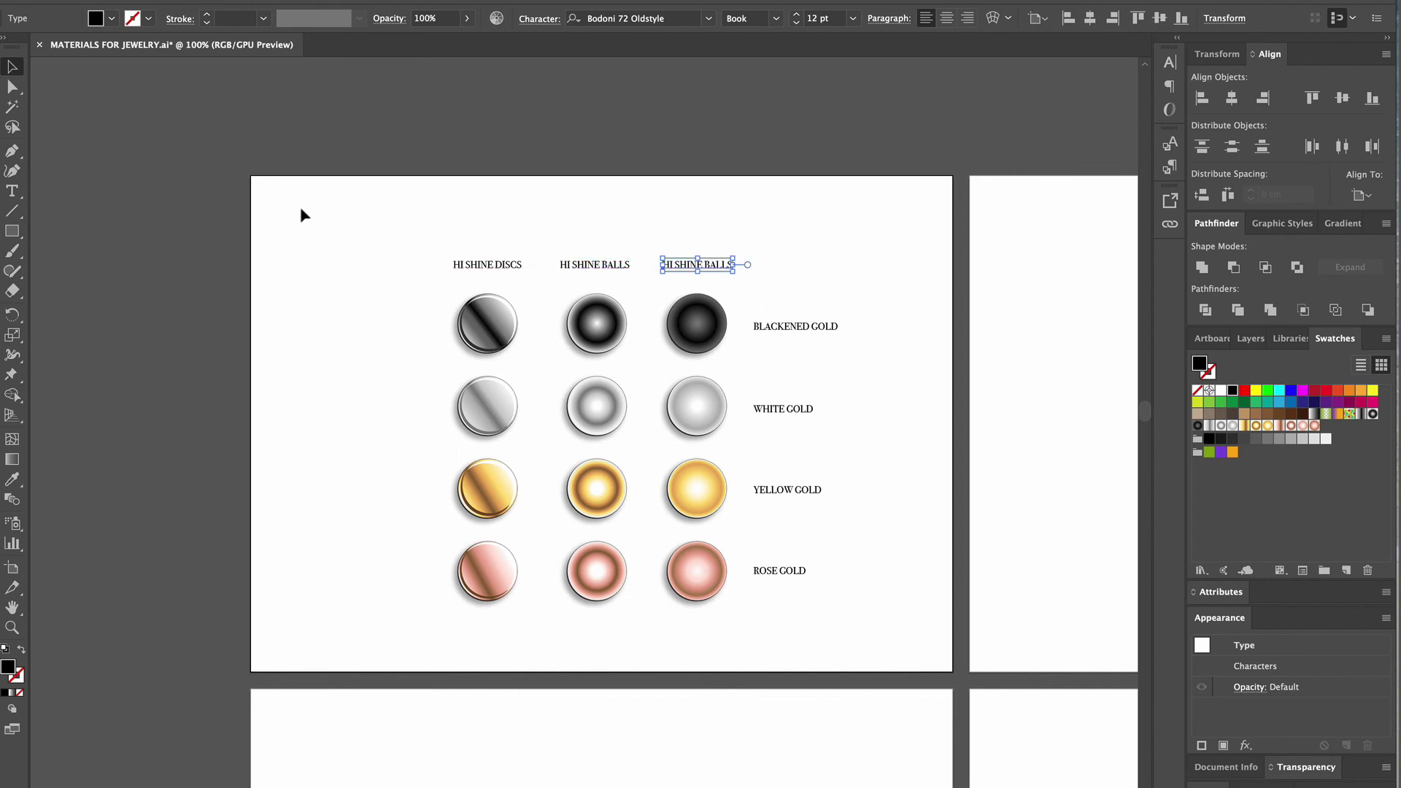
pyautogui.click(11, 193)
pyautogui.moveTo(703, 264); pyautogui.dragTo(644, 265)
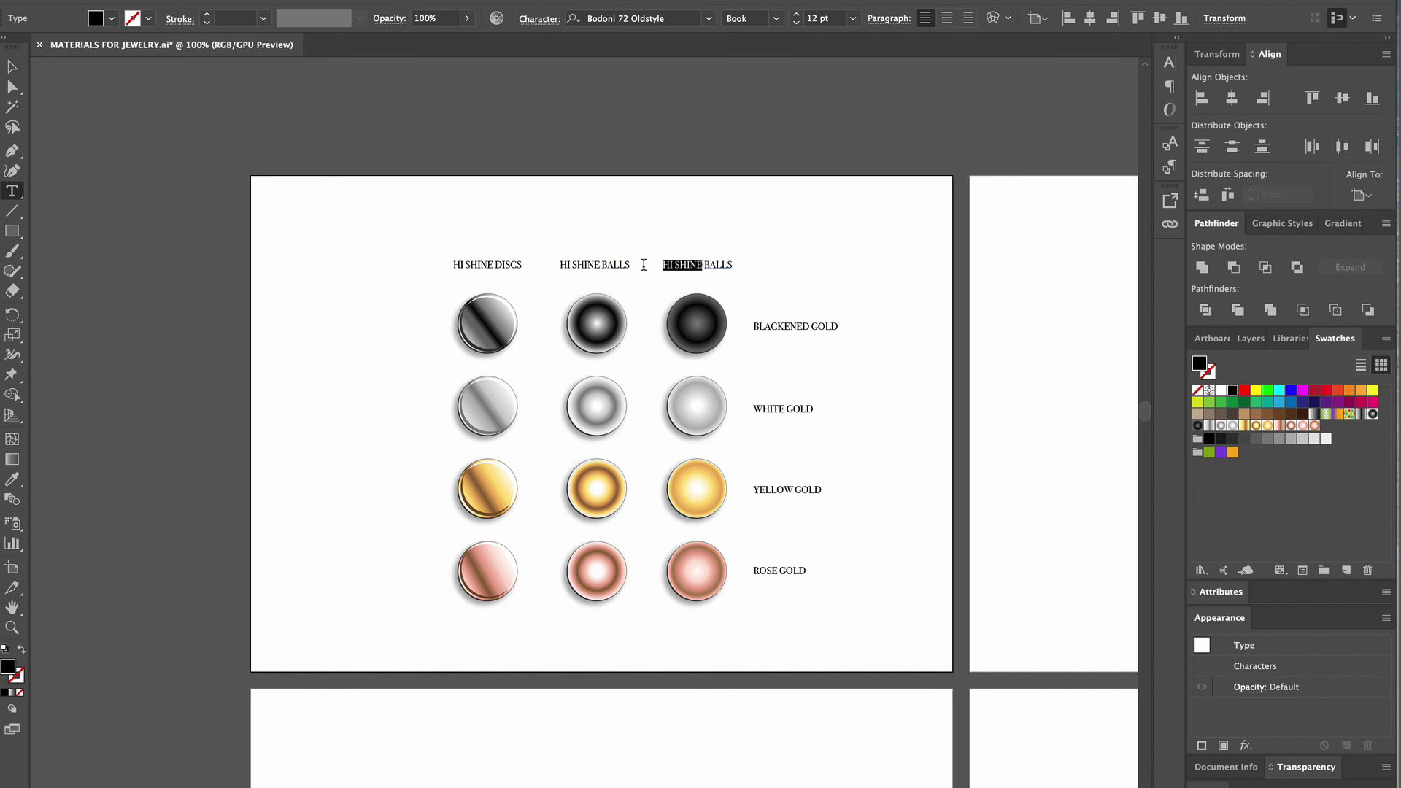
pyautogui.write('OPAQU')
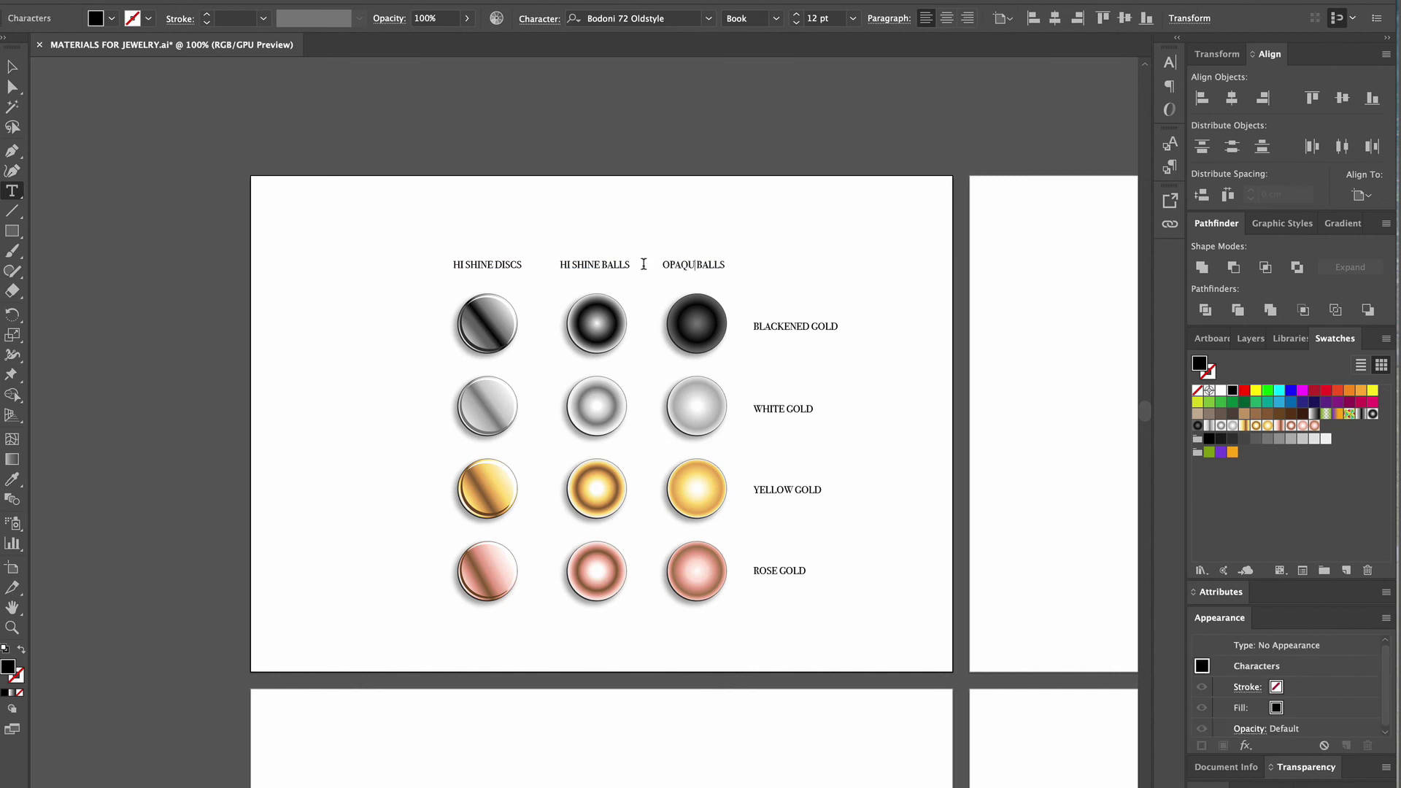
pyautogui.write('E')
pyautogui.click(11, 66)
pyautogui.click(882, 289)
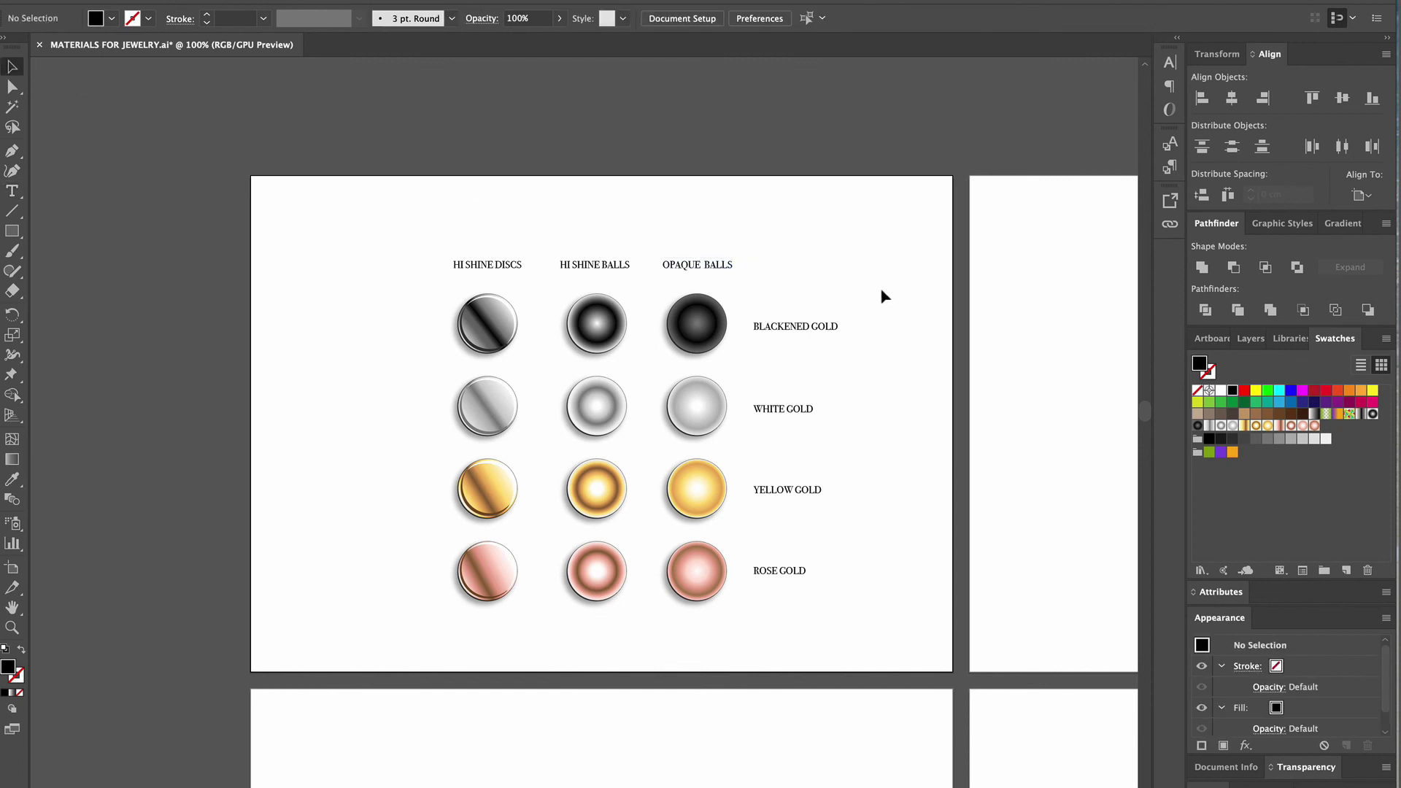